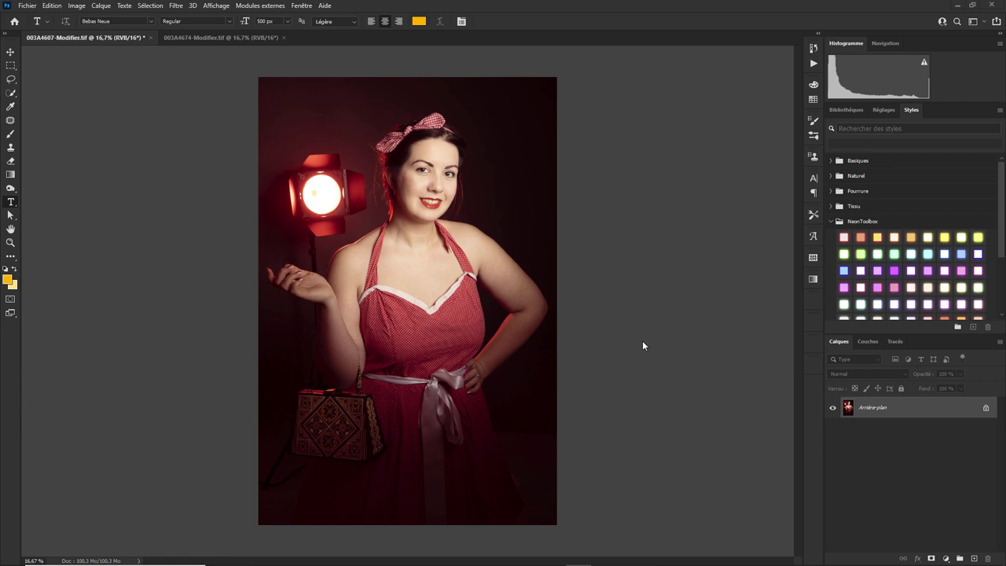
Add yellow DITA text to the lamp portrait and move it to the bottom left.
left_click(212, 36)
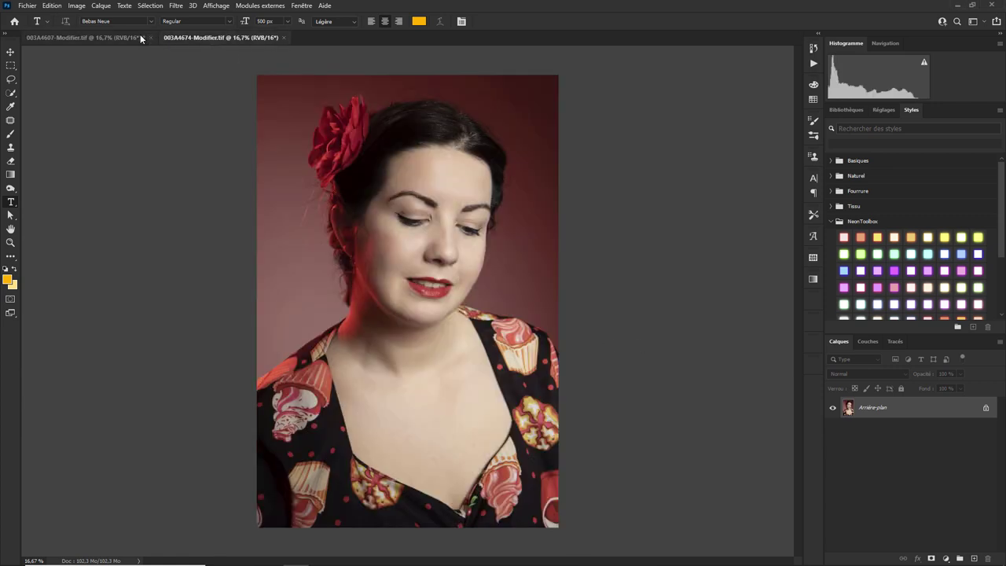
left_click(136, 38)
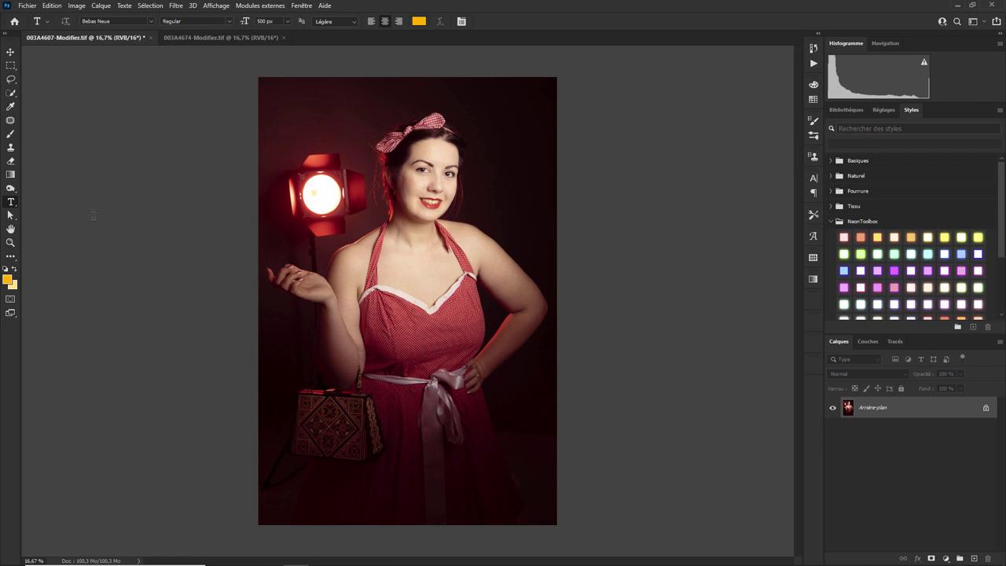
left_click(330, 340)
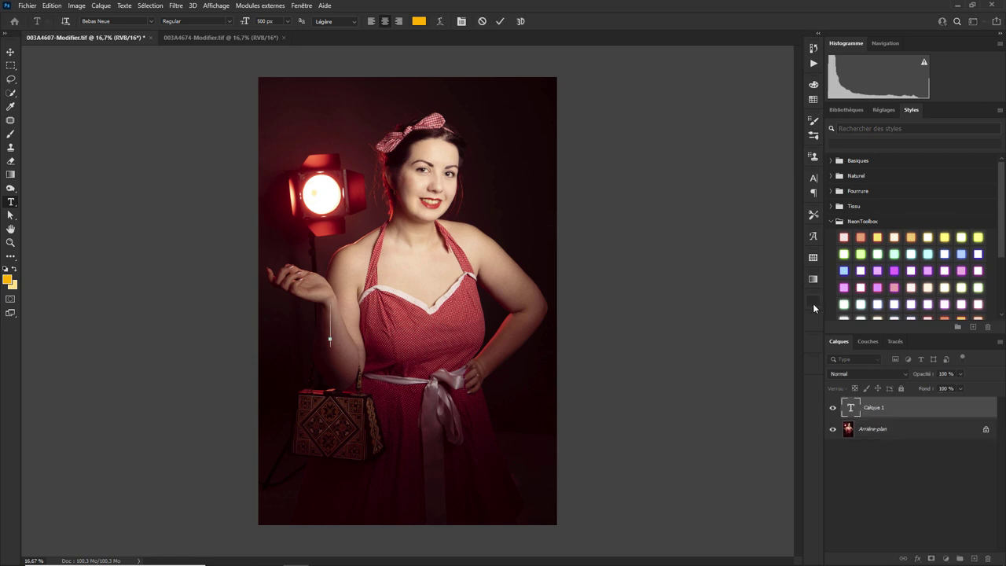
type("DITA")
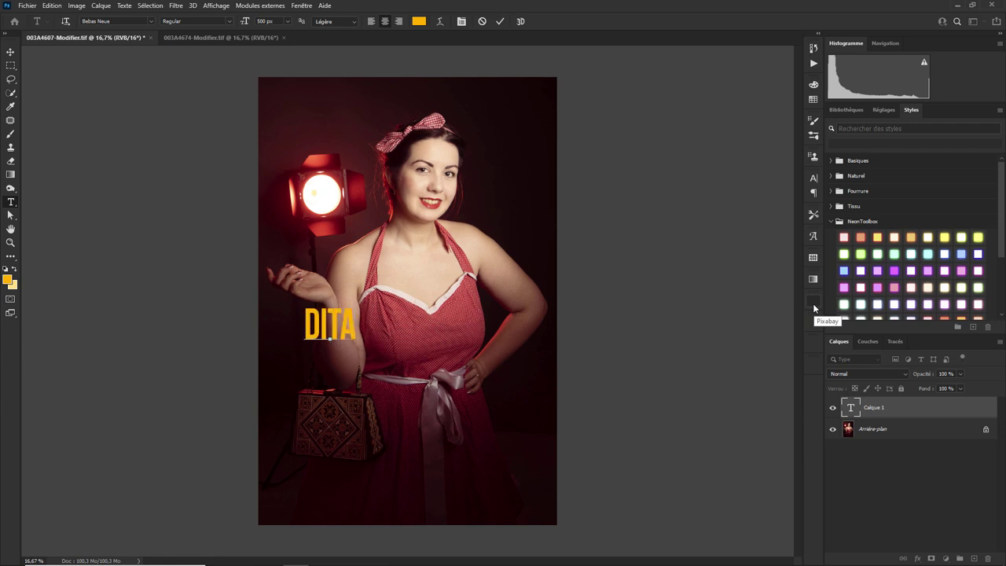
left_click(10, 52)
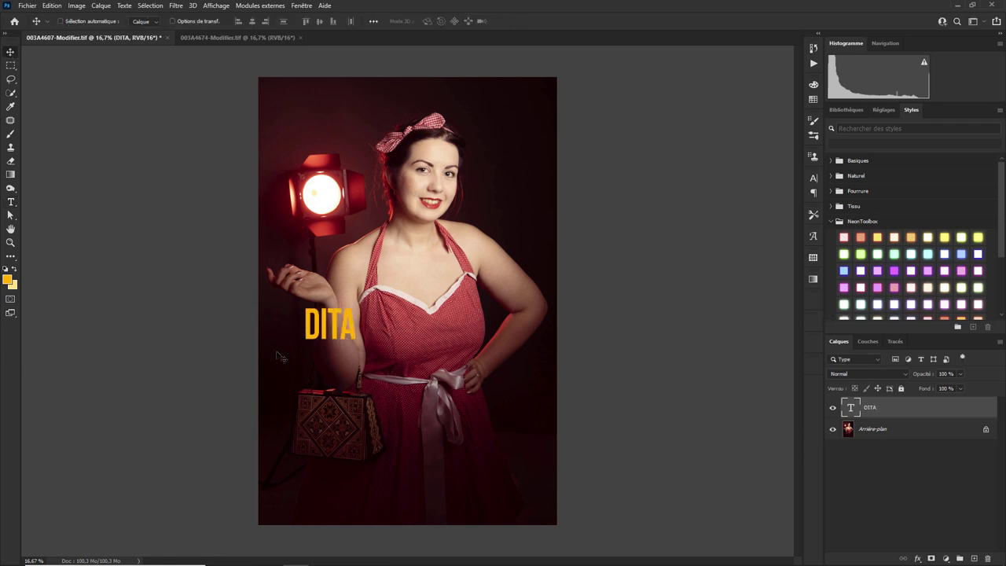
left_click_drag(318, 341, 326, 501)
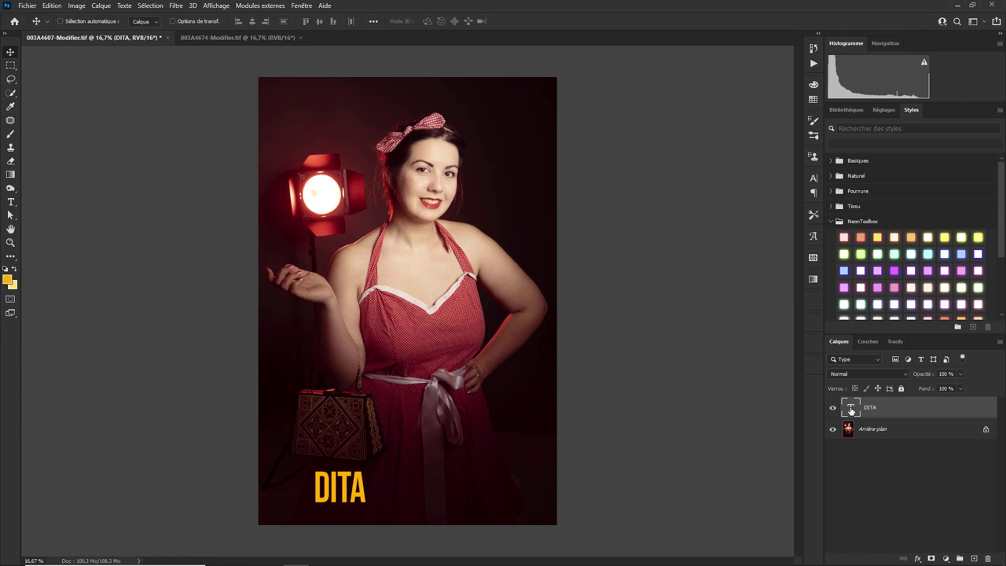
Duplicate the DITA layer, move the copy to the chest, then delete it.
mouse_move(853, 410)
left_mouse_down()
mouse_move(972, 534)
mouse_move(975, 556)
left_mouse_up()
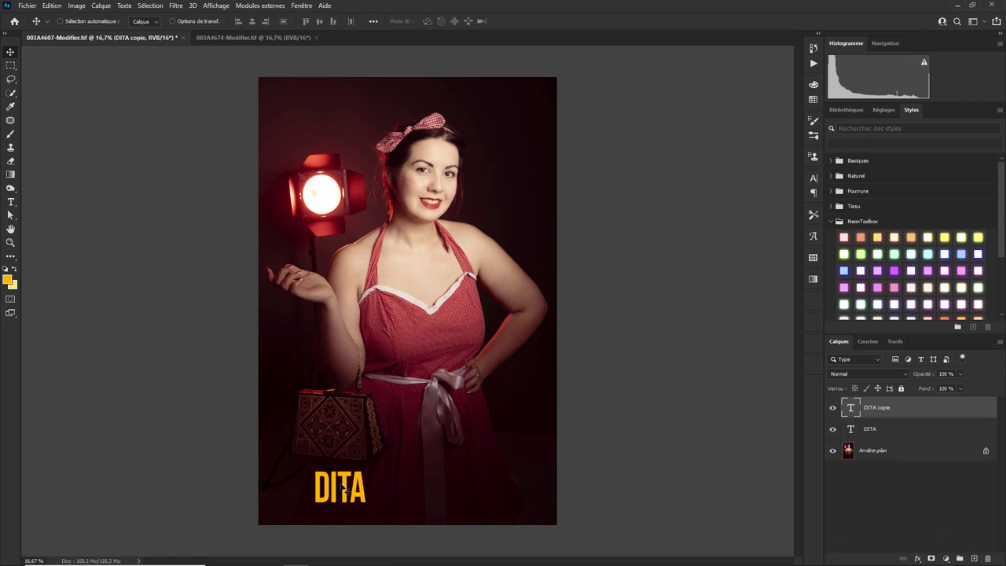
left_click_drag(346, 490, 480, 290)
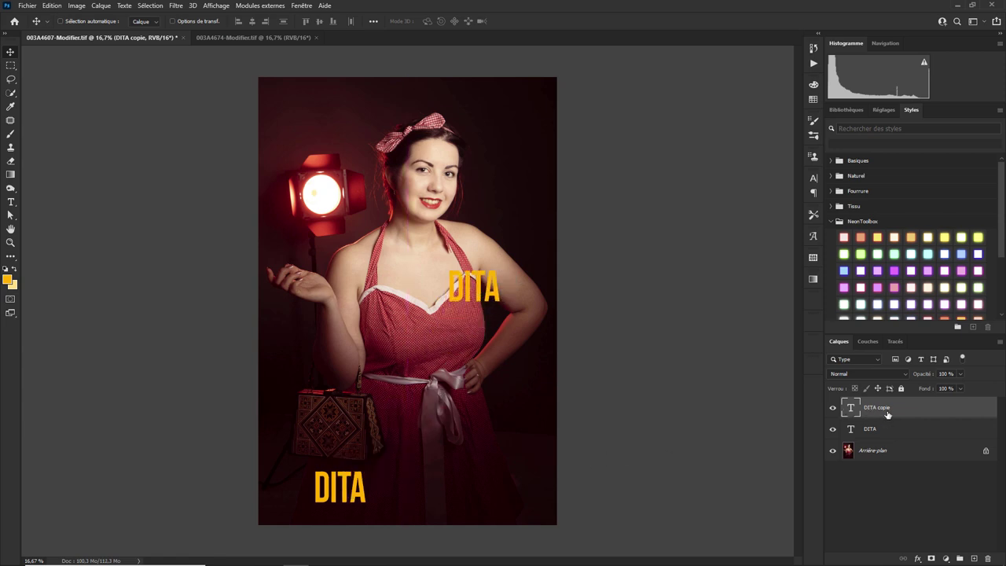
key("Delete")
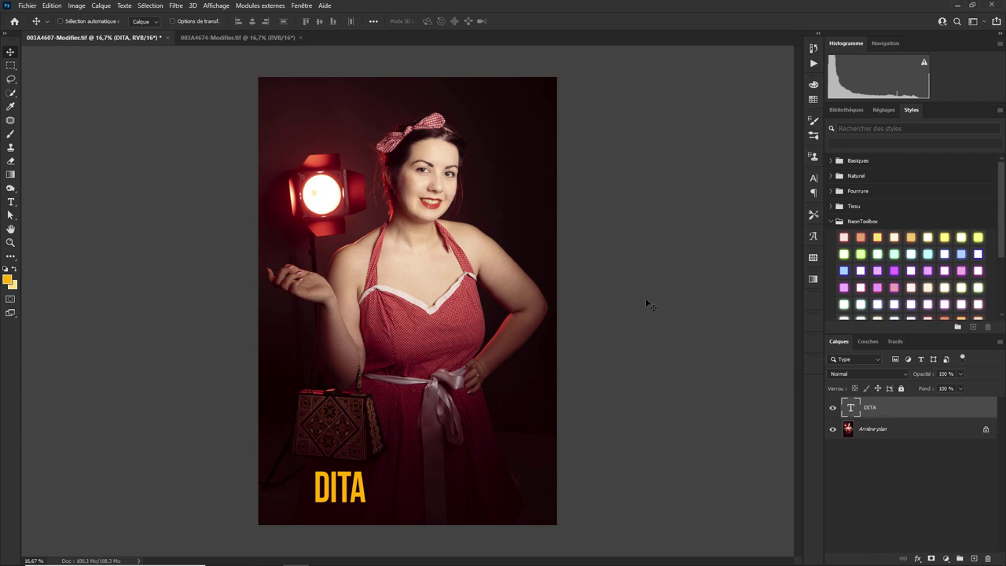
Try duplicating the DITA layer, test destination documents, then cancel.
left_click(107, 8)
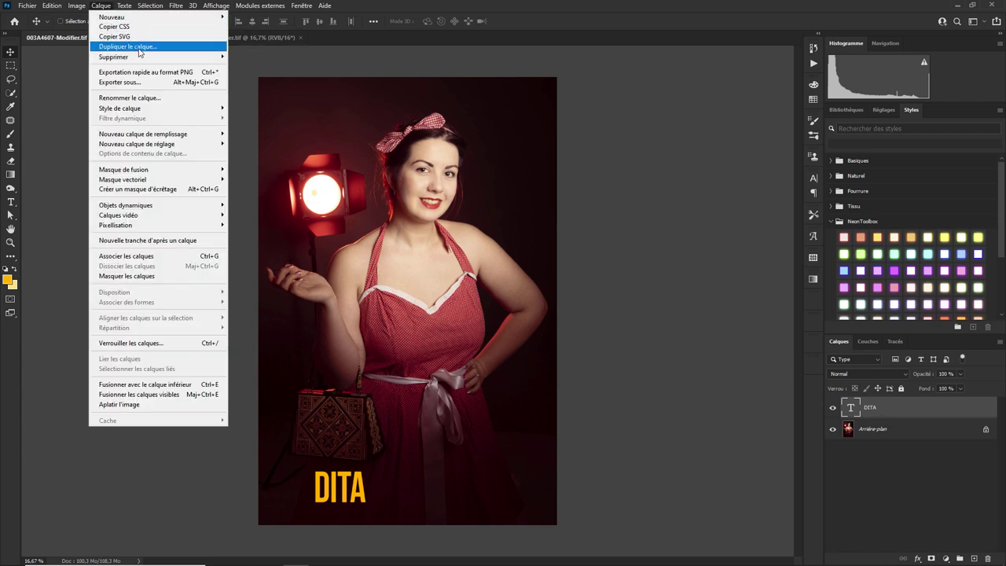
left_click(710, 300)
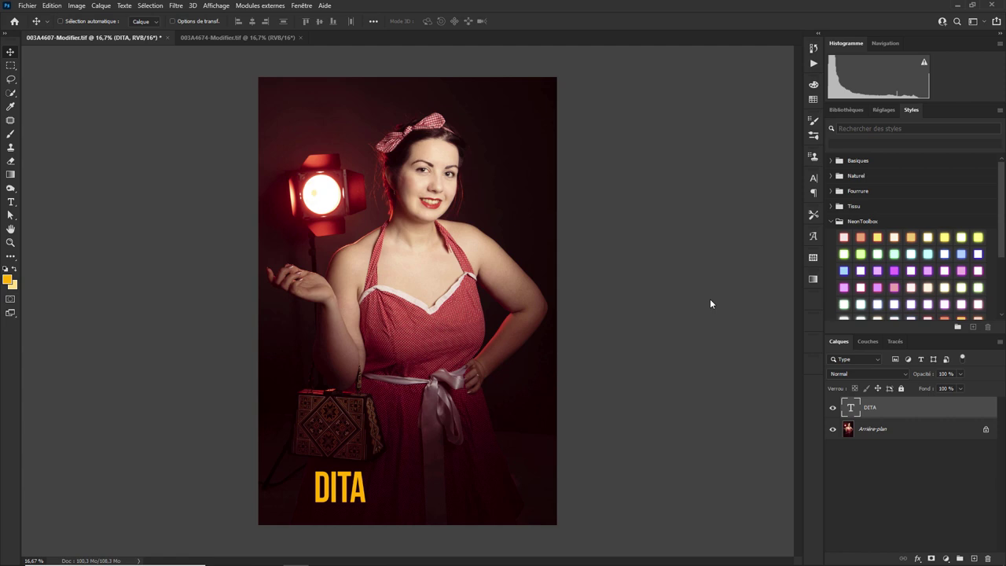
right_click(873, 410)
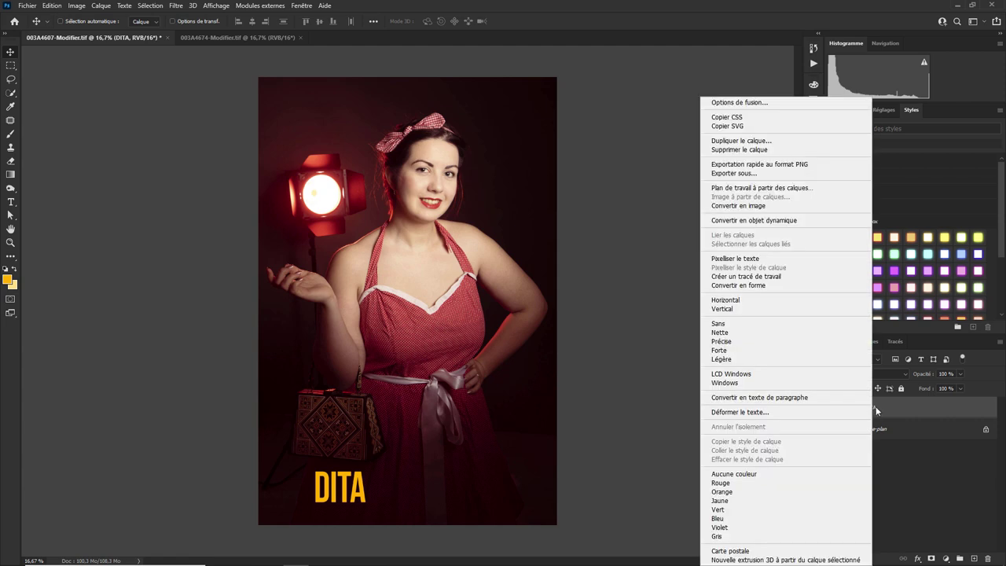
left_click(746, 141)
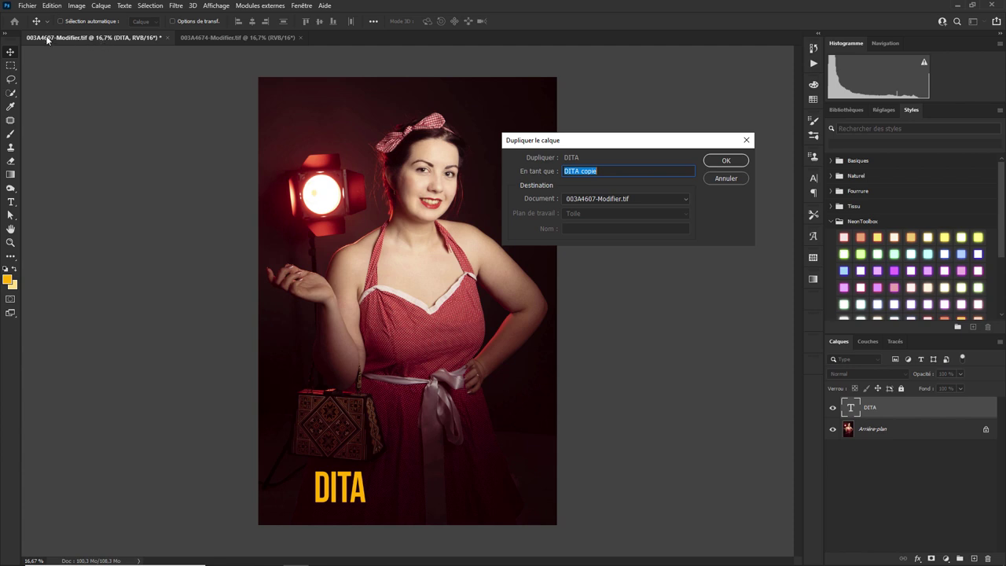
left_click(686, 199)
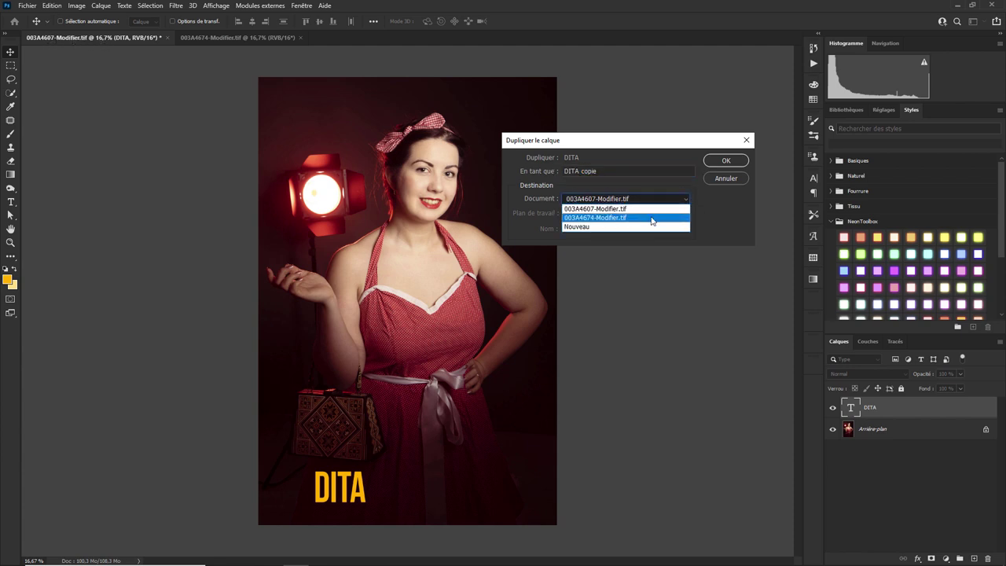
left_click(651, 218)
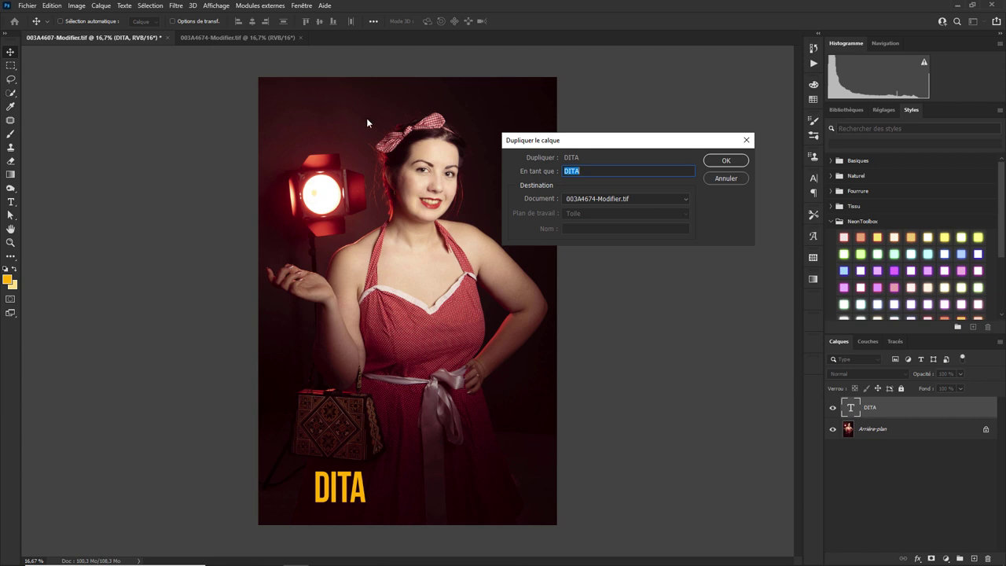
left_click(684, 203)
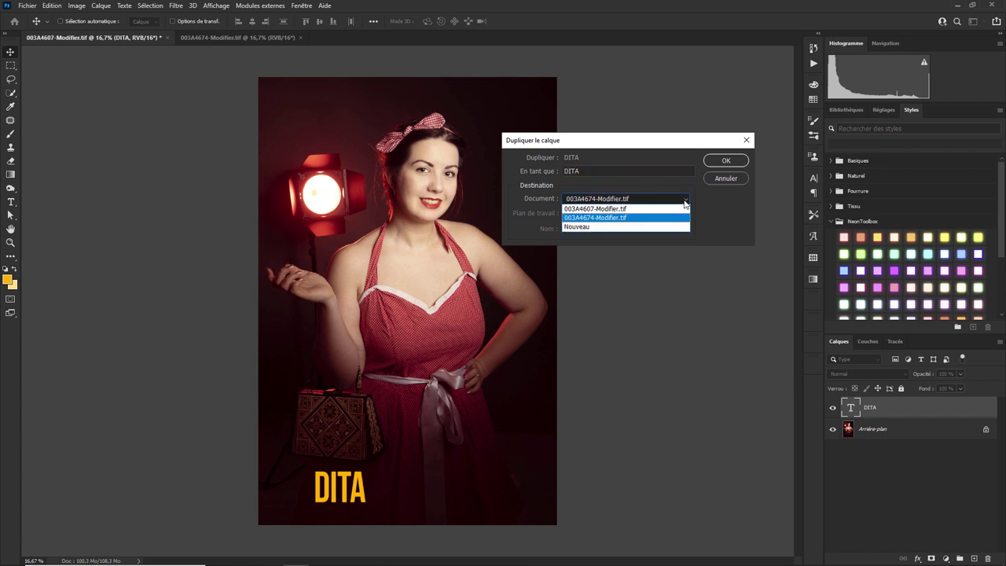
left_click(624, 227)
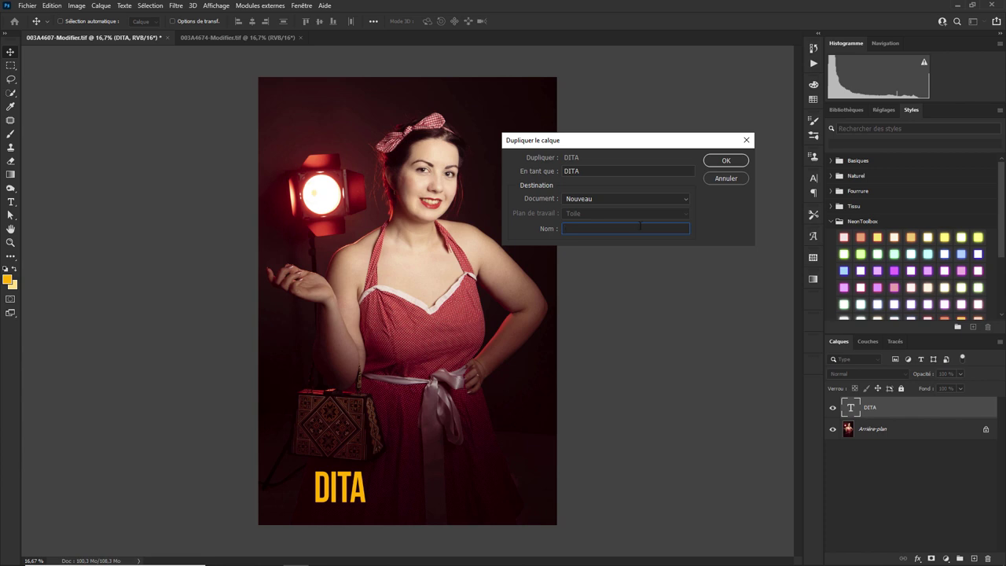
left_click(720, 181)
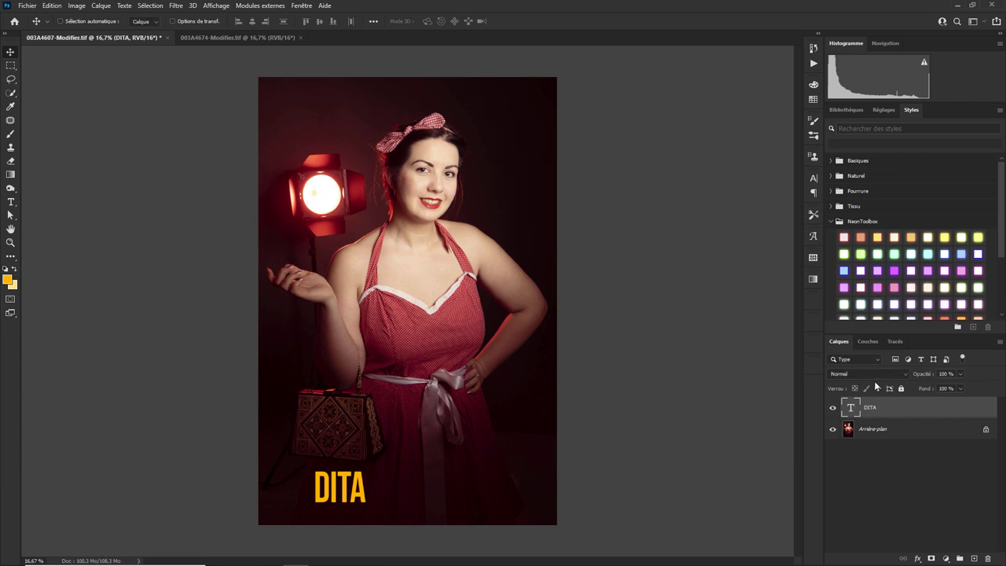
Duplicate the DITA layer into 003A4674-Modifier.tif.
right_click(874, 404)
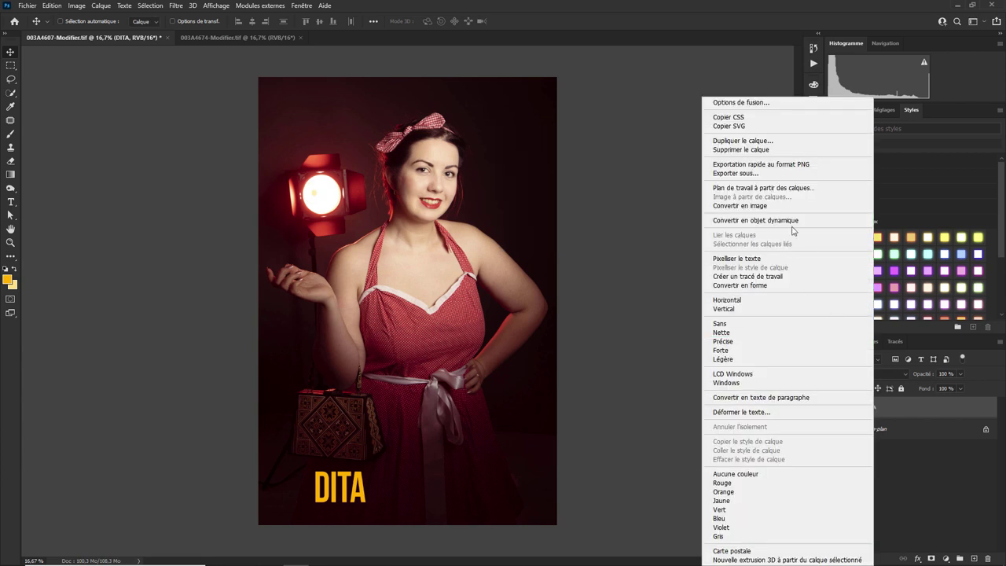
left_click(739, 142)
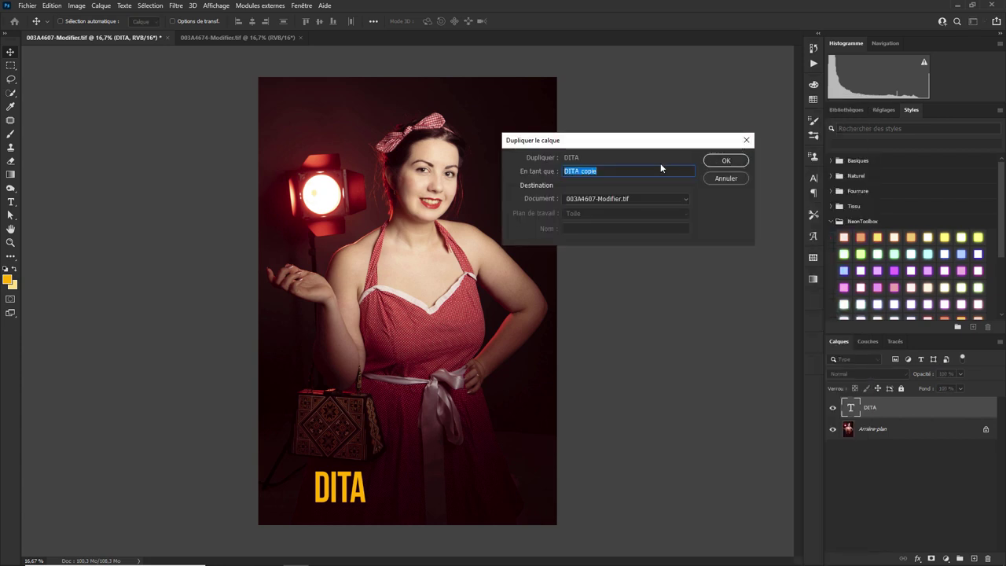
left_click(623, 201)
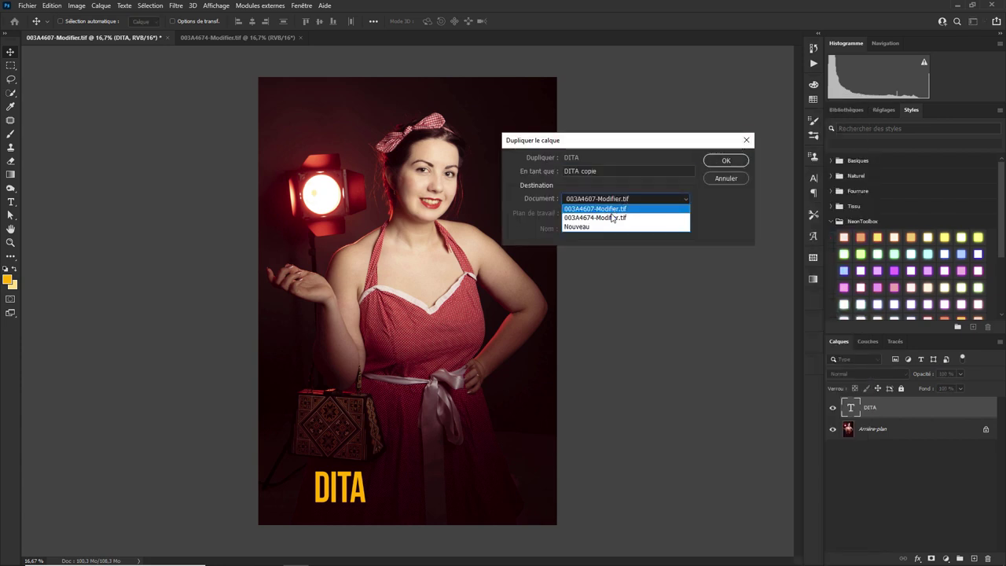
left_click(612, 218)
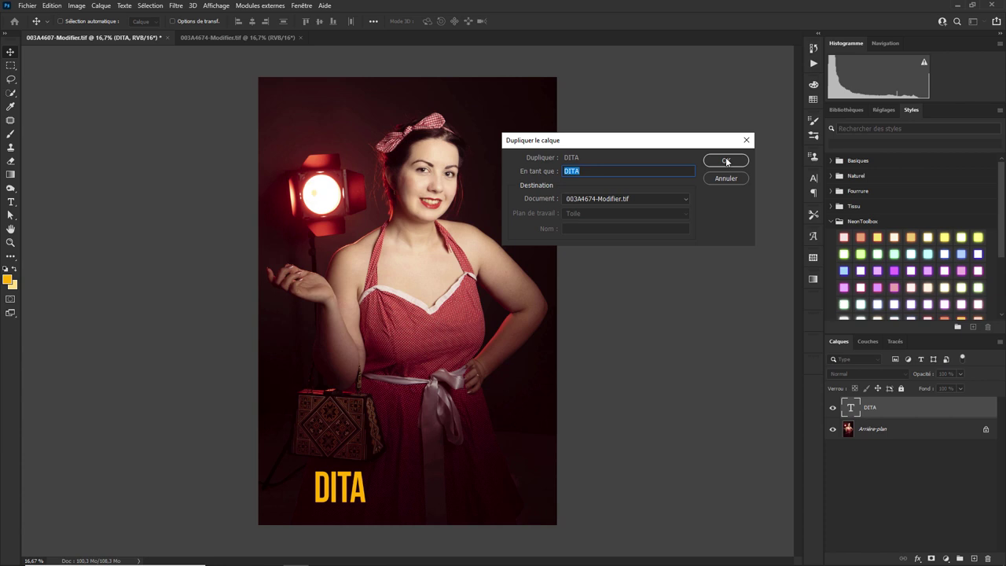
left_click(726, 161)
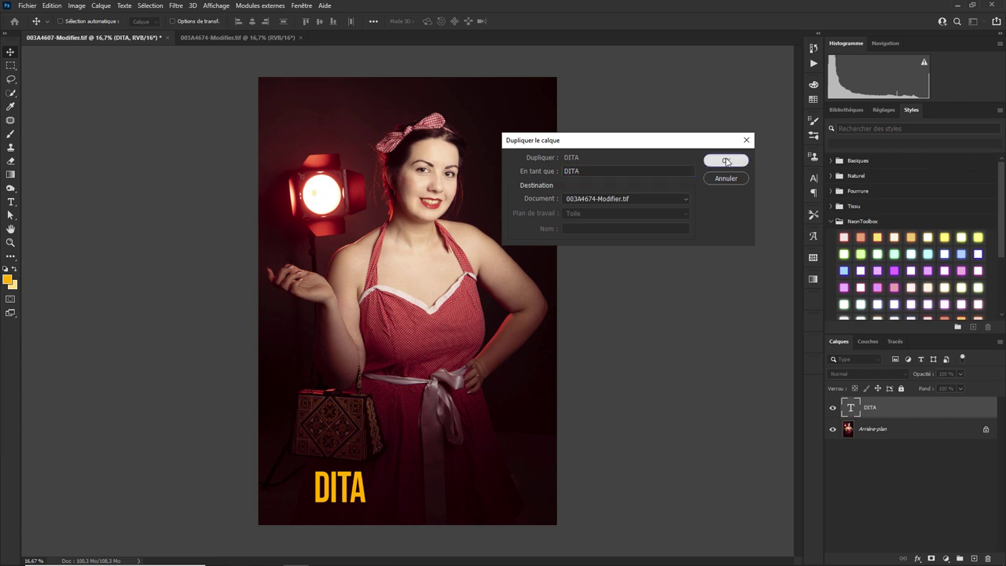
In 003A4674-Modifier.tif, move the copied DITA title to the upper right beside the head.
left_click(224, 36)
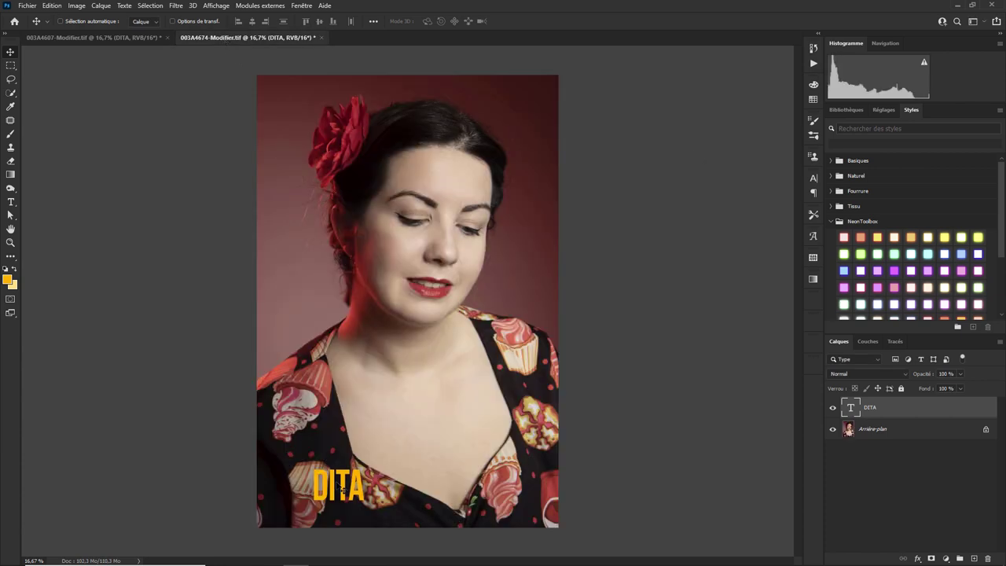
left_click_drag(340, 488, 511, 115)
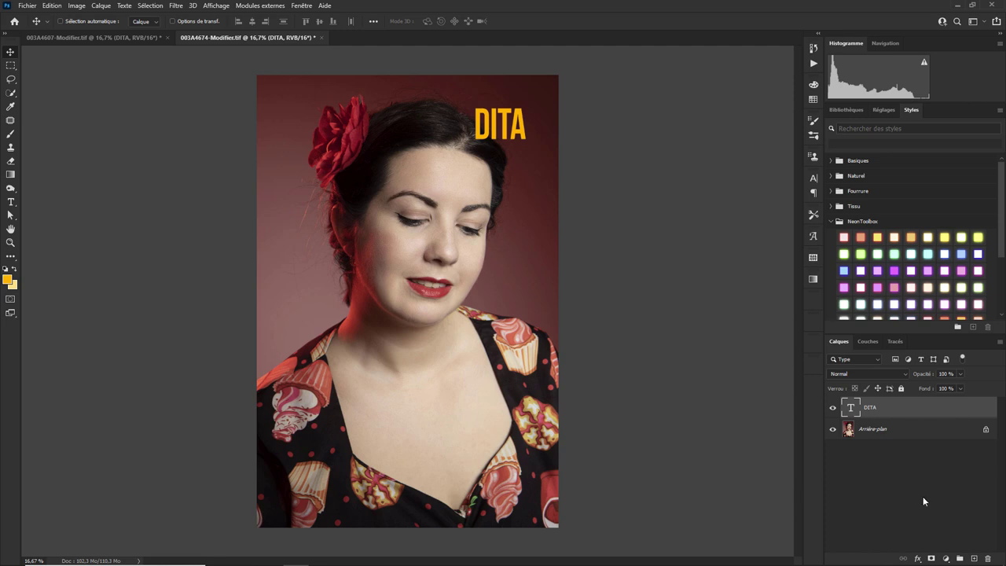
left_click(11, 202)
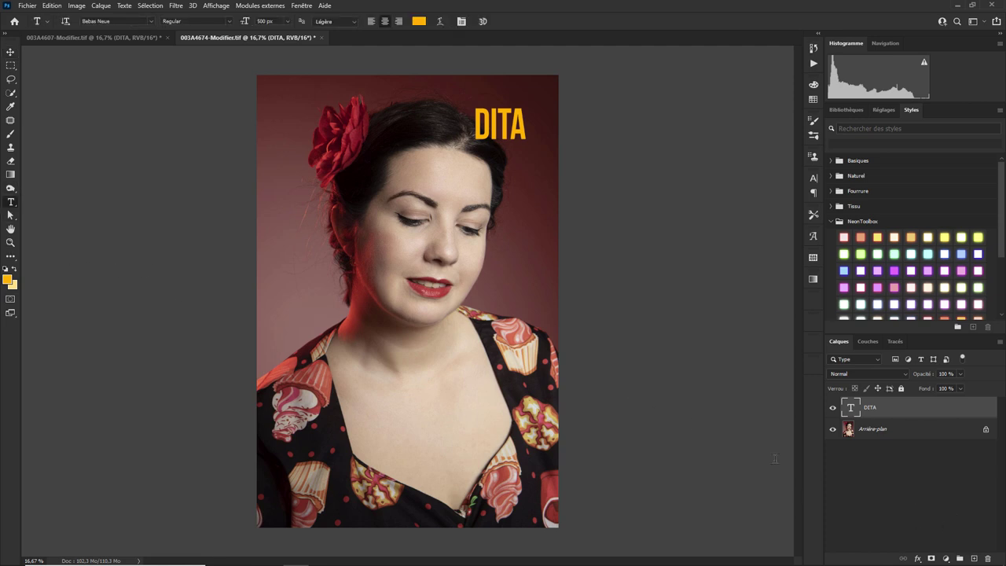
Paint a yellow zigzag brush stroke across the neck and chest on a new layer.
left_click(974, 558)
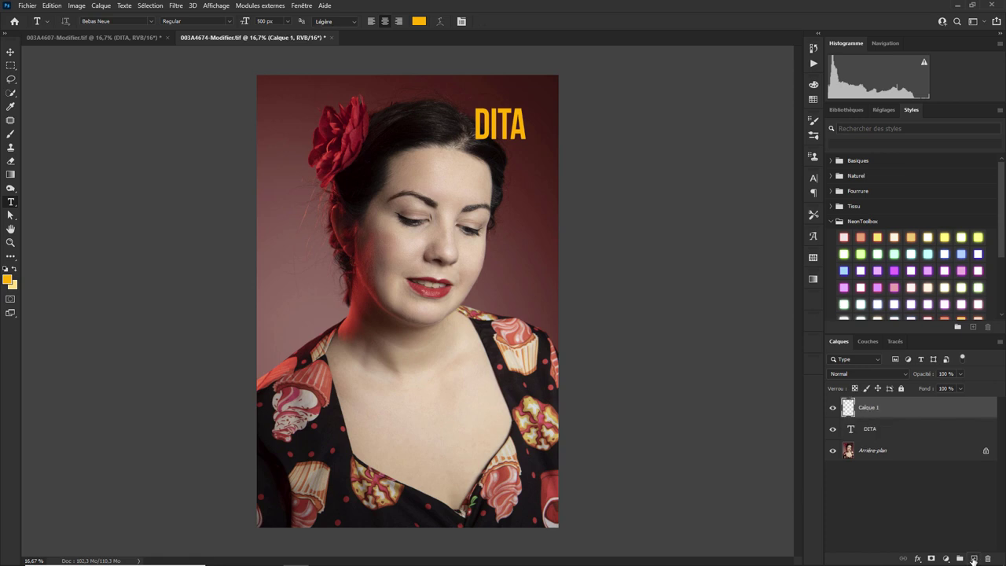
left_click(11, 134)
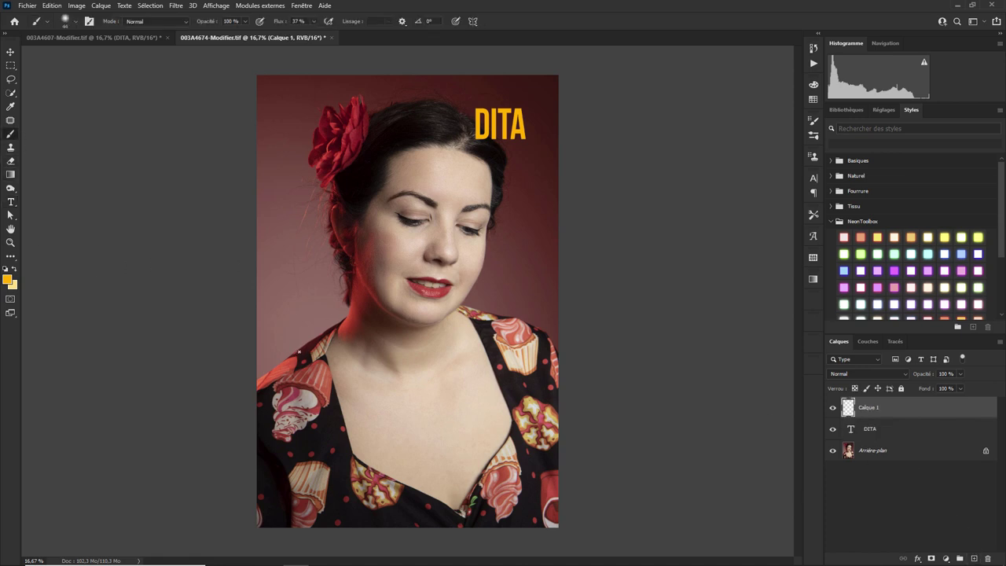
mouse_move(299, 351)
left_mouse_down()
mouse_move(349, 305)
mouse_move(402, 330)
mouse_move(495, 346)
mouse_move(534, 334)
left_mouse_up()
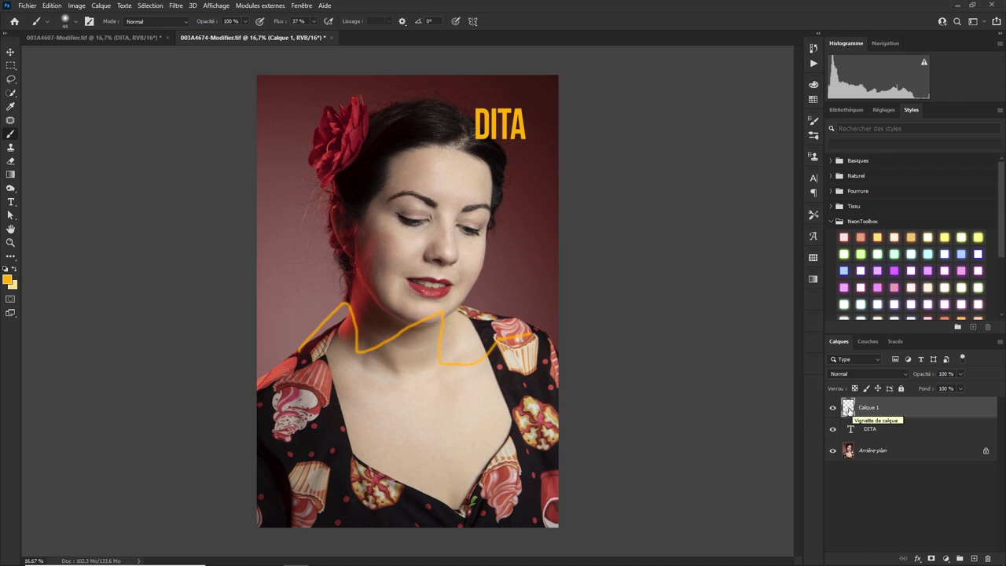
Copy the stroke layer into the lamp portrait and delete it from the flower-haired one.
mouse_move(848, 408)
left_mouse_down()
mouse_move(139, 80)
mouse_move(134, 38)
mouse_move(142, 74)
mouse_move(397, 294)
mouse_move(396, 315)
left_mouse_up()
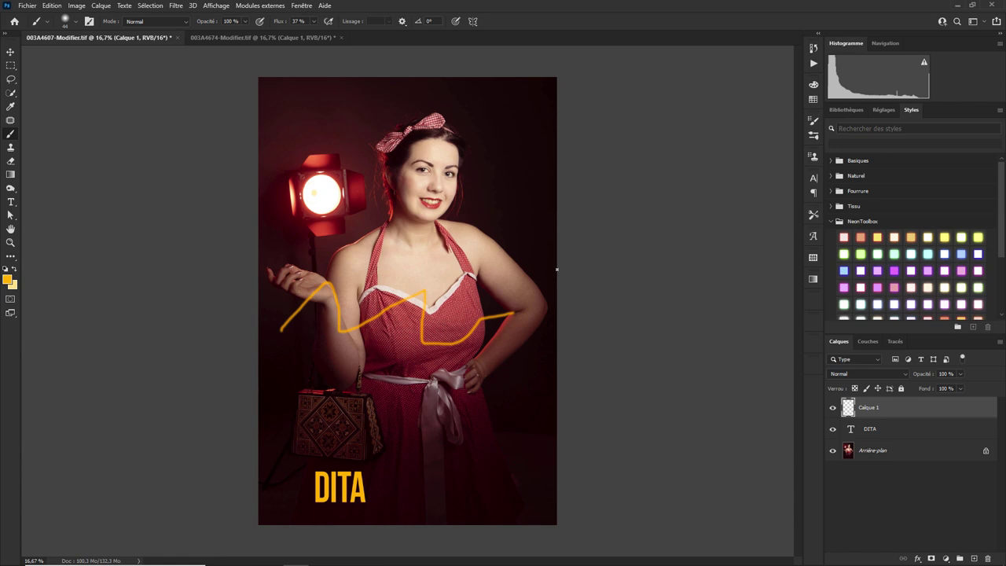
left_click(283, 39)
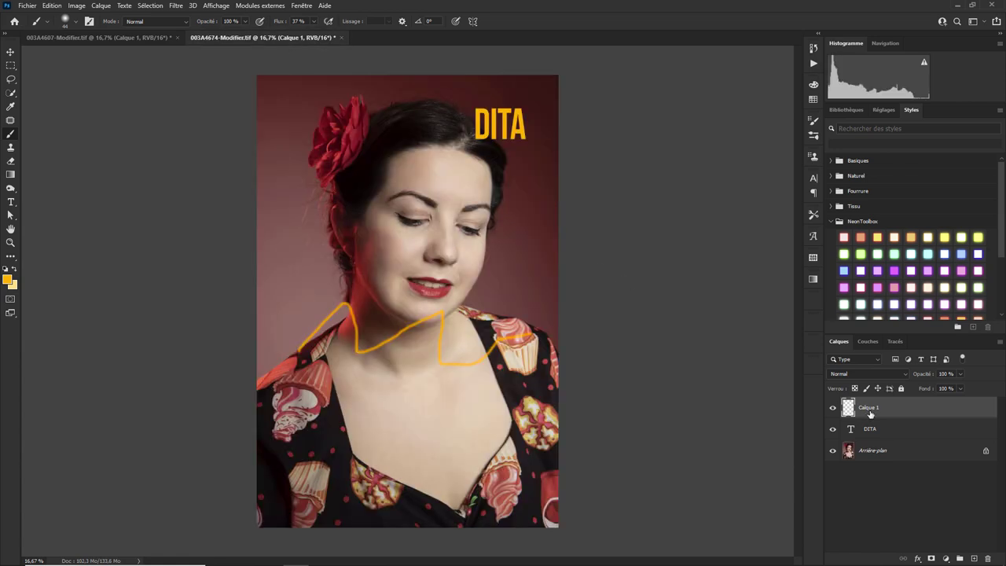
key("Delete")
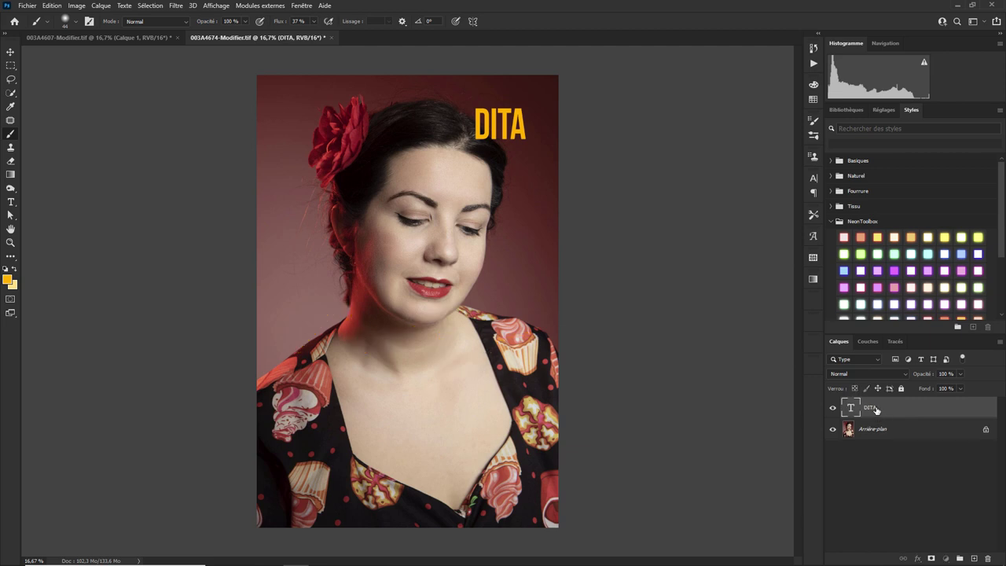
Delete the DITA text layer from the flower-haired portrait.
left_click_drag(872, 408, 988, 558)
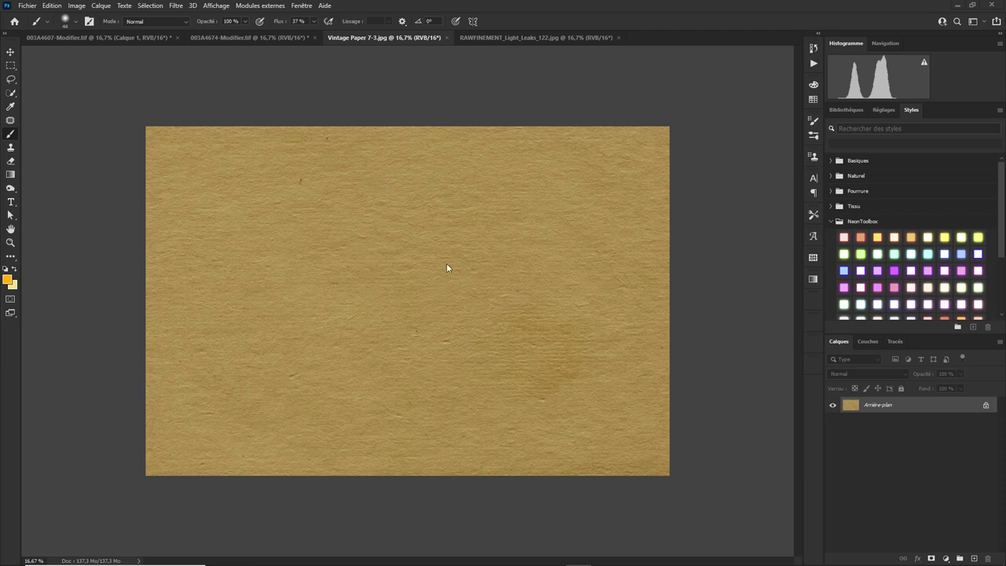
Drag the Vintage Paper and light-leak backgrounds into the 003A4674 portrait as new layers.
left_click(490, 41)
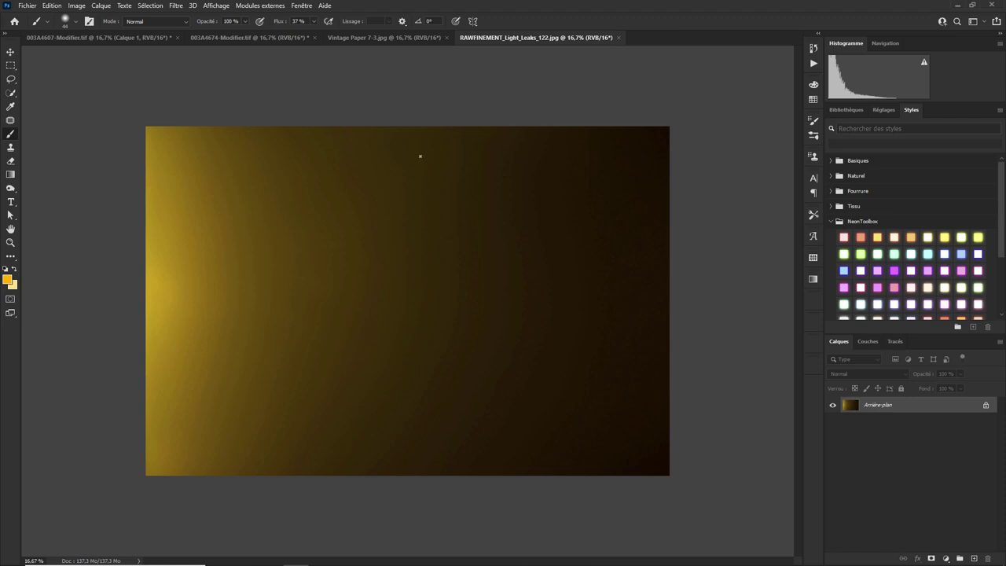
left_click(387, 39)
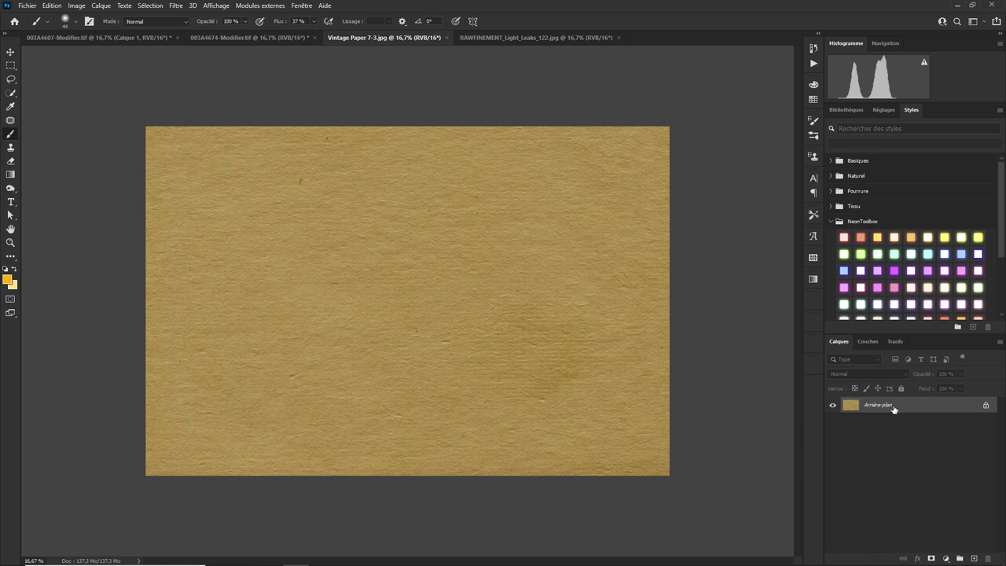
mouse_move(891, 407)
left_mouse_down()
mouse_move(265, 38)
mouse_move(297, 81)
left_mouse_up()
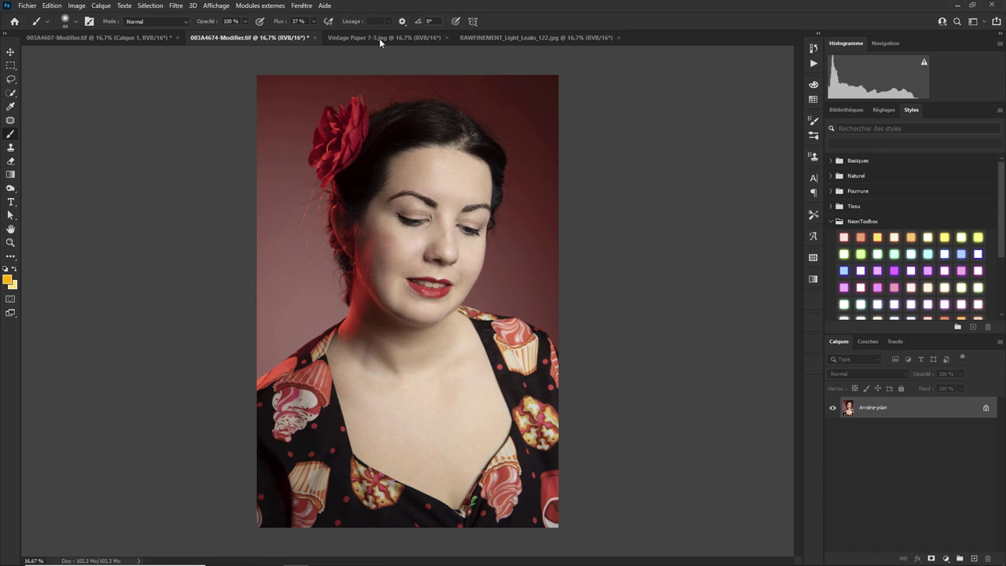
left_click(379, 38)
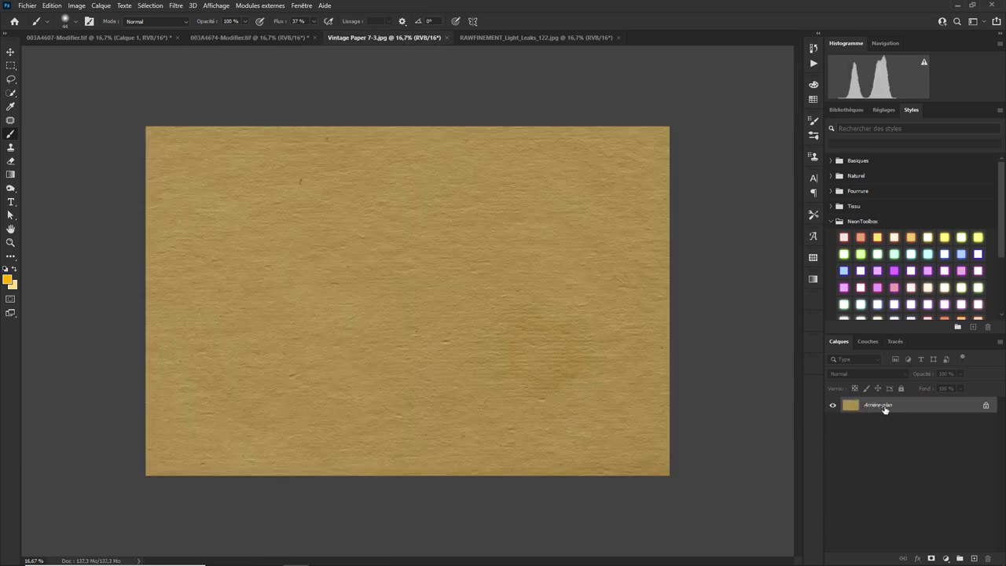
left_click_drag(885, 408, 234, 38)
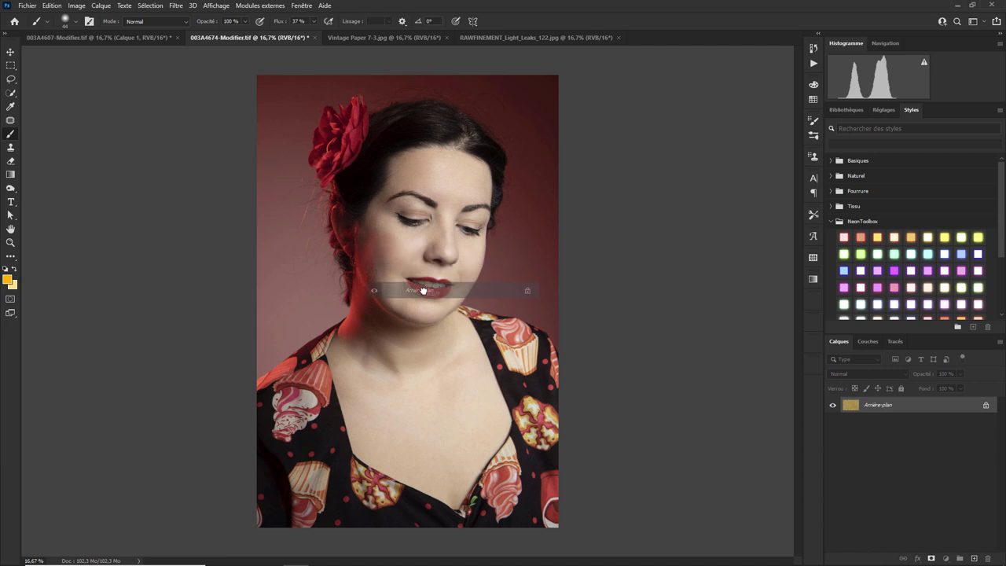
left_click_drag(234, 38, 477, 290)
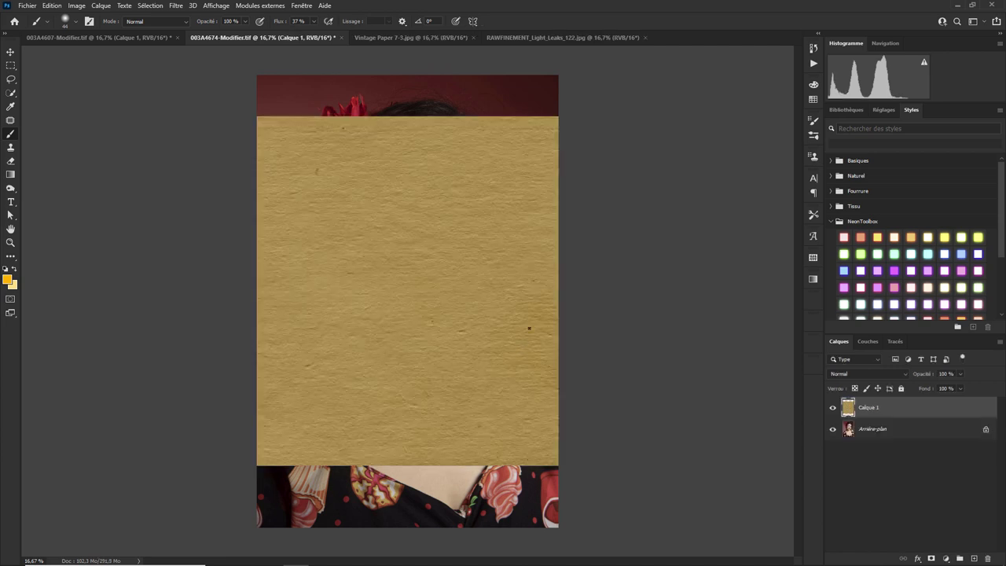
left_click(543, 37)
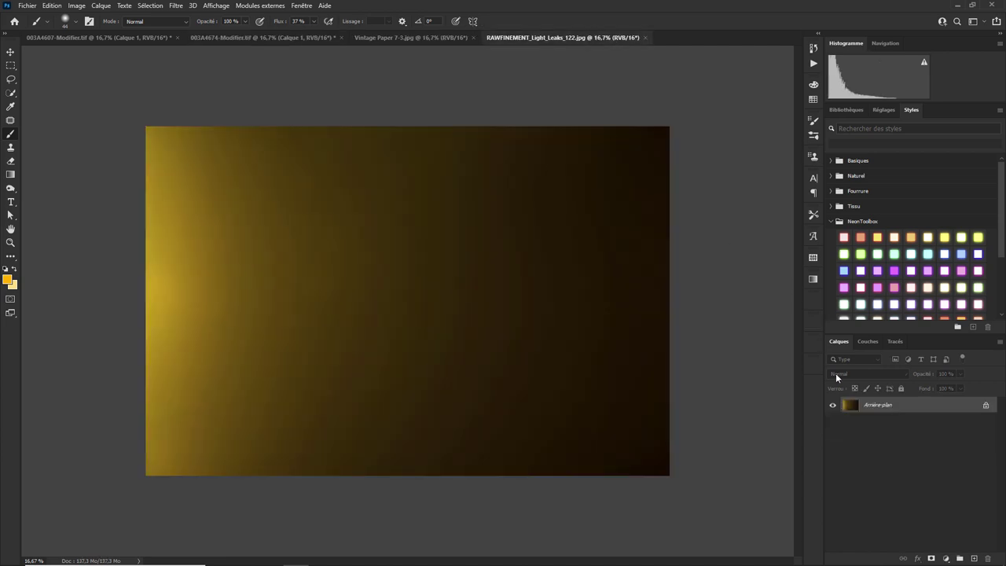
mouse_move(854, 407)
left_mouse_down()
mouse_move(250, 38)
mouse_move(422, 305)
left_mouse_up()
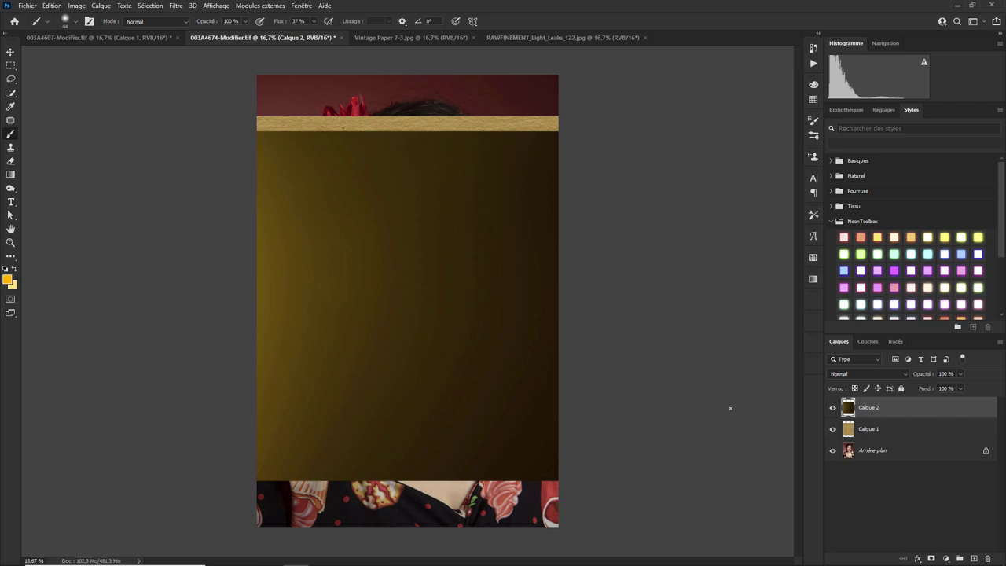
Hide the light-leak layer and rotate the paper texture 90° to cover the portrait.
left_click(871, 430)
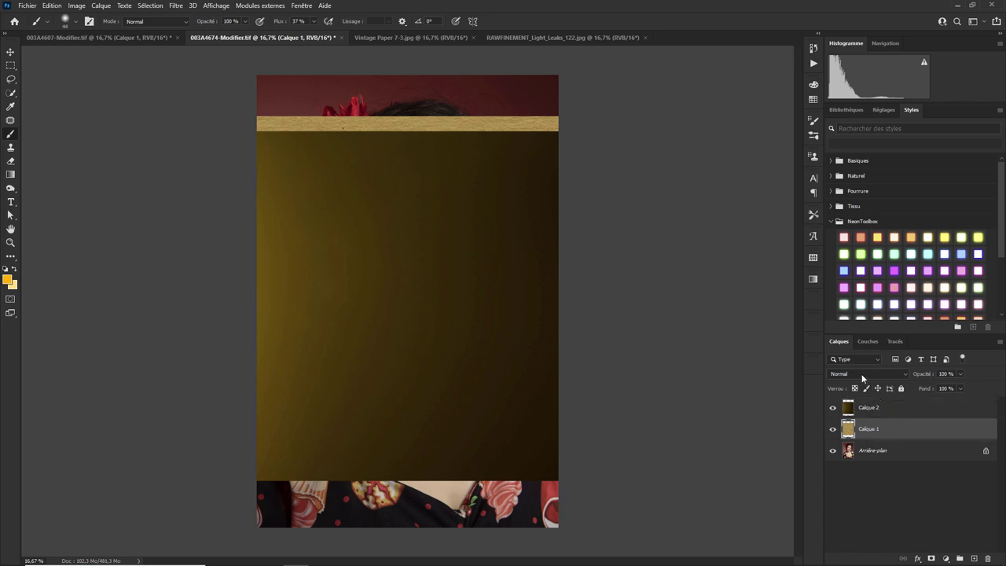
left_click(832, 407)
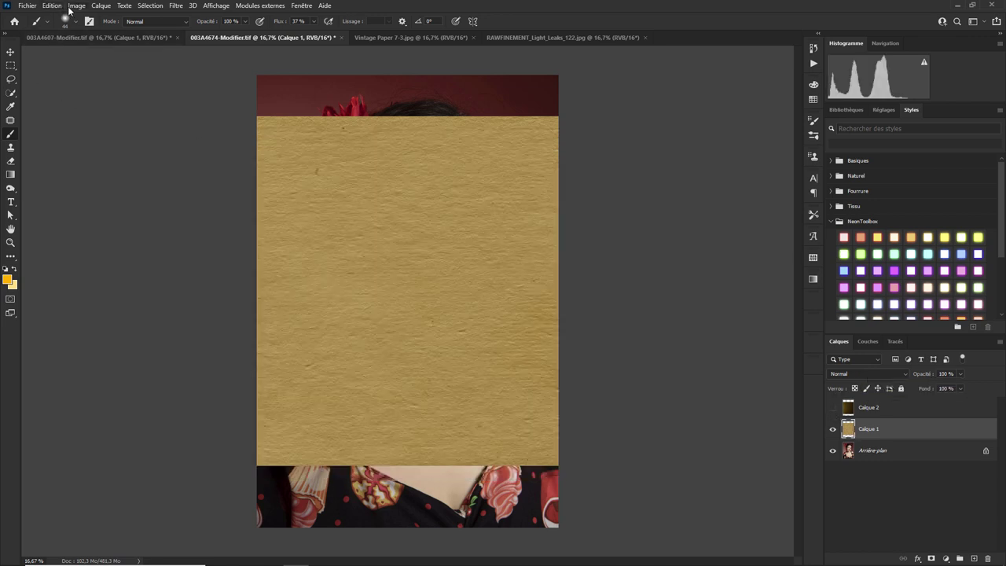
left_click(76, 6)
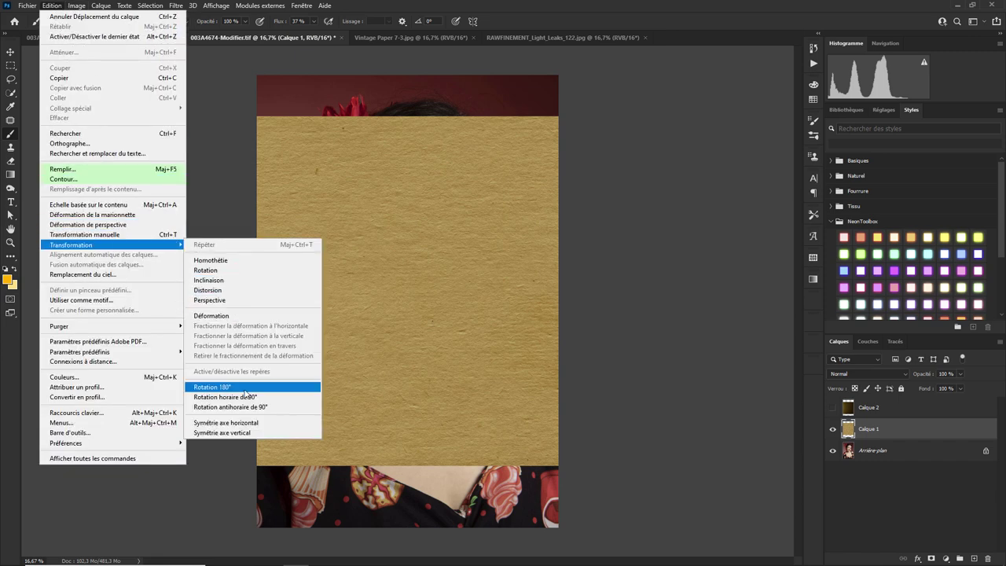
left_click(243, 395)
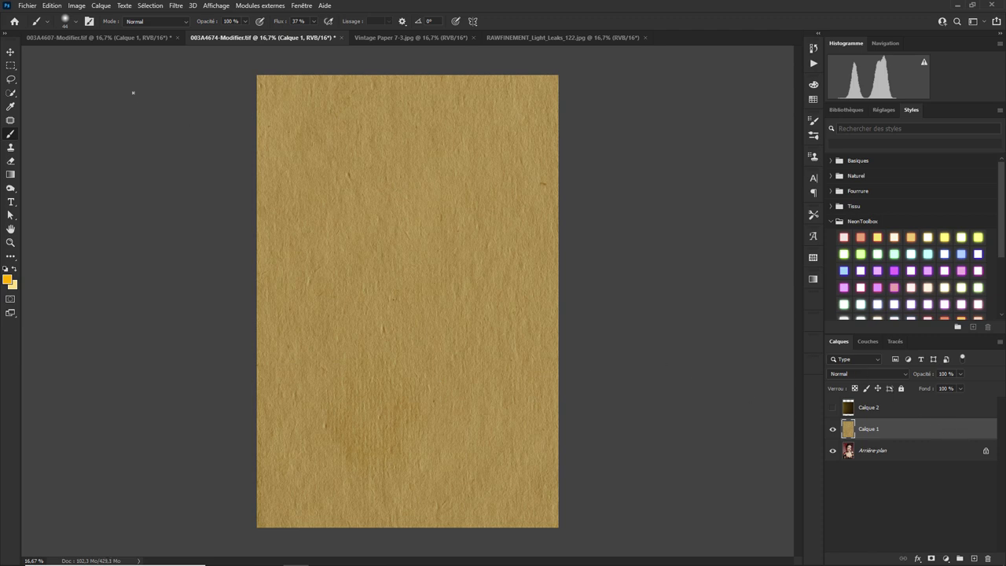
Desaturate the paper texture and set its blend mode to Incrustation.
left_click(76, 5)
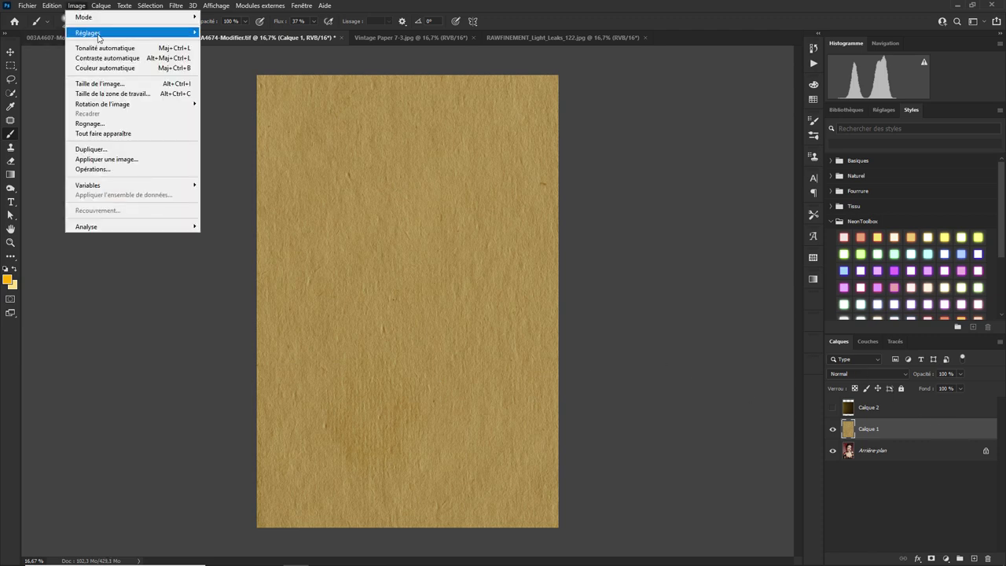
mouse_move(88, 32)
left_click(261, 235)
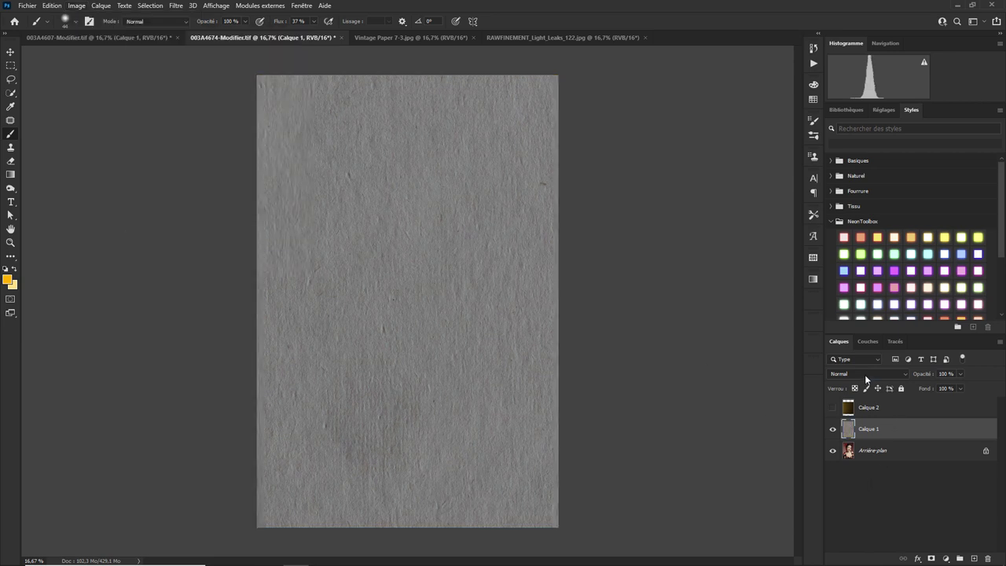
left_click(865, 375)
left_click(860, 432)
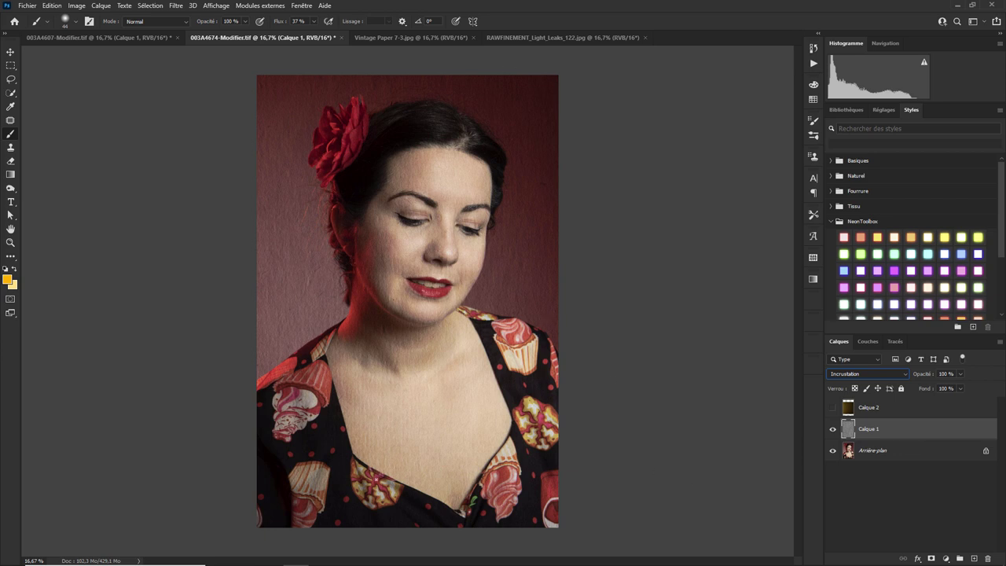
Mask the paper texture with an inverted subject selection so grain stays off the woman.
left_click(874, 454)
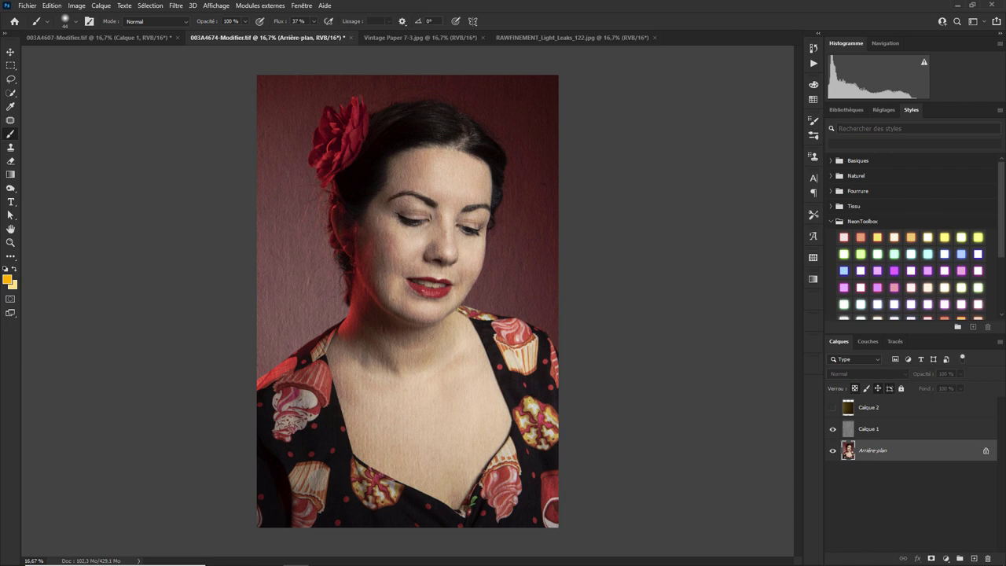
left_click(151, 6)
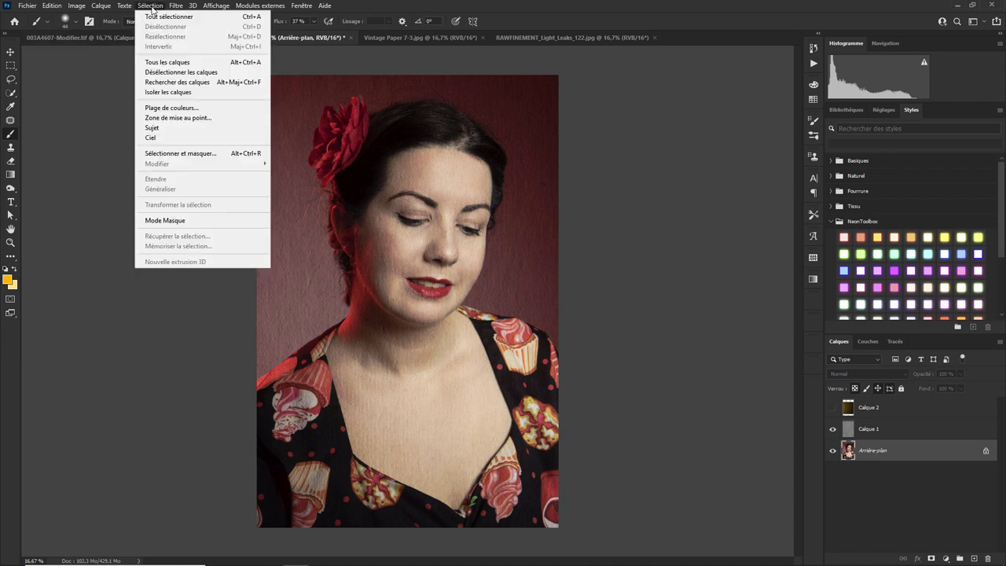
left_click(171, 128)
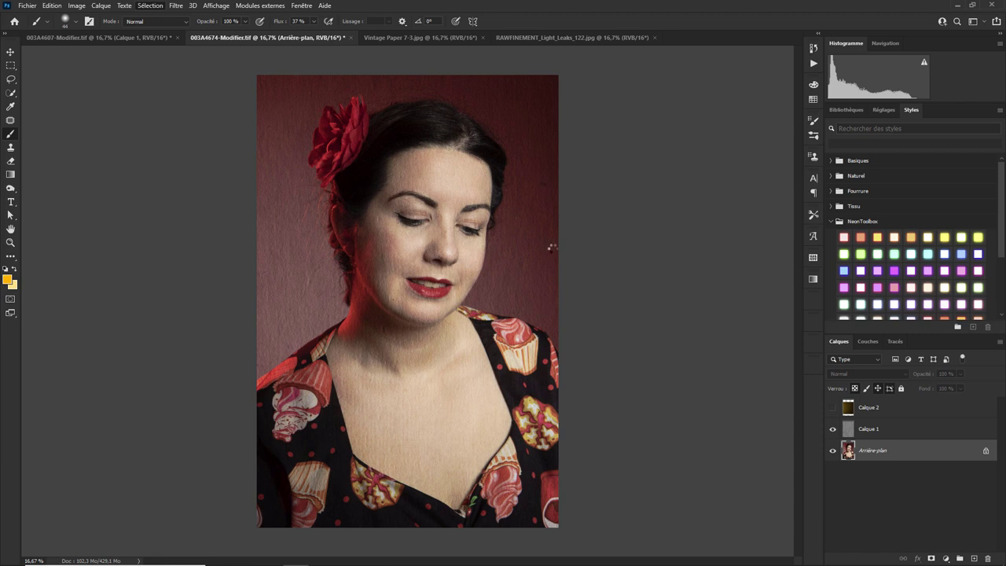
left_click(867, 432)
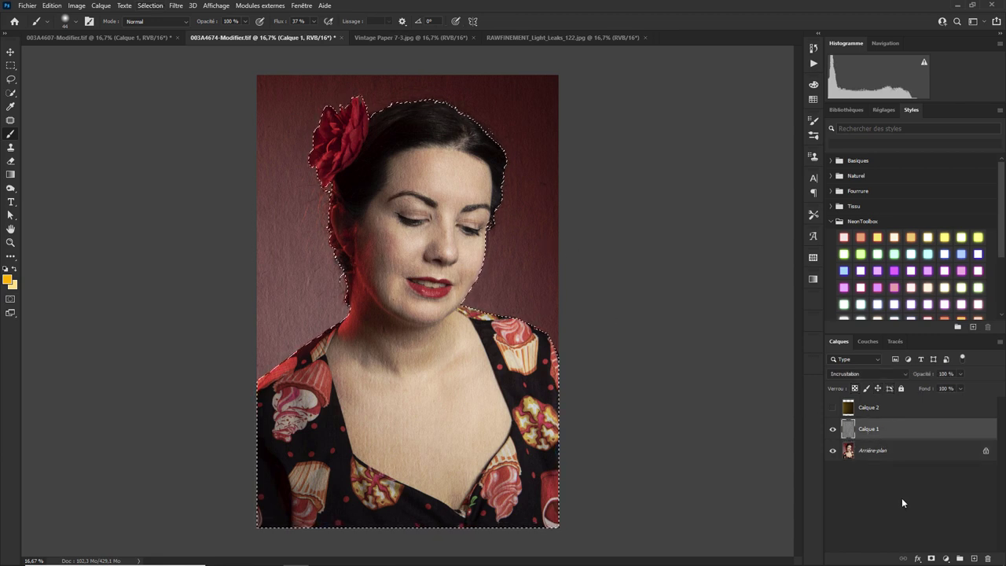
left_click(932, 558)
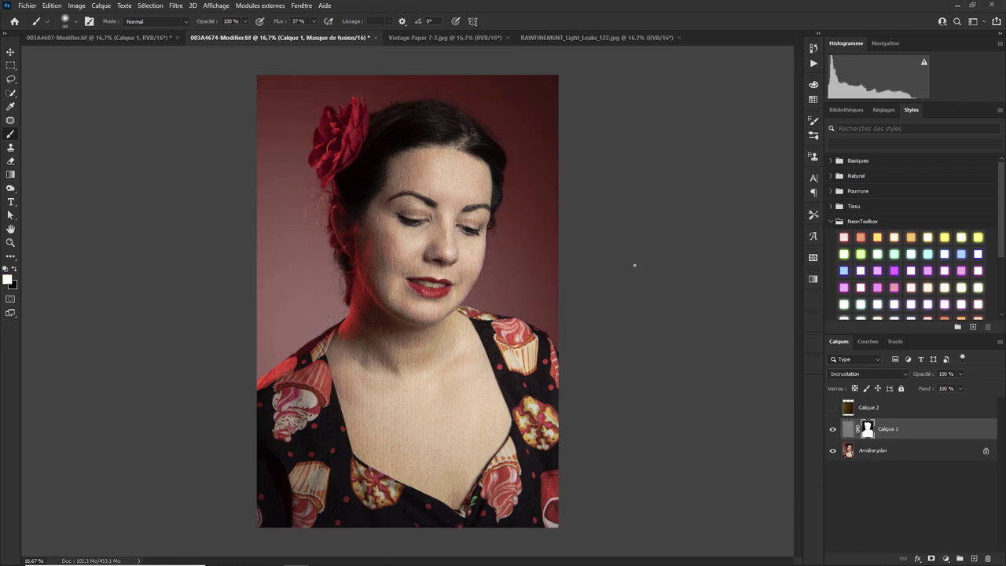
key("ctrl+i")
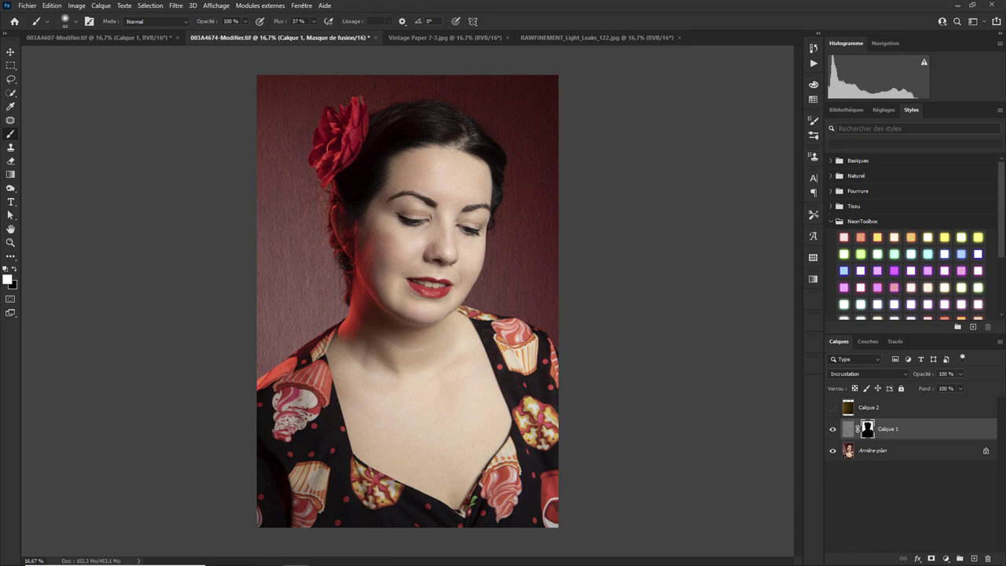
left_click(851, 431)
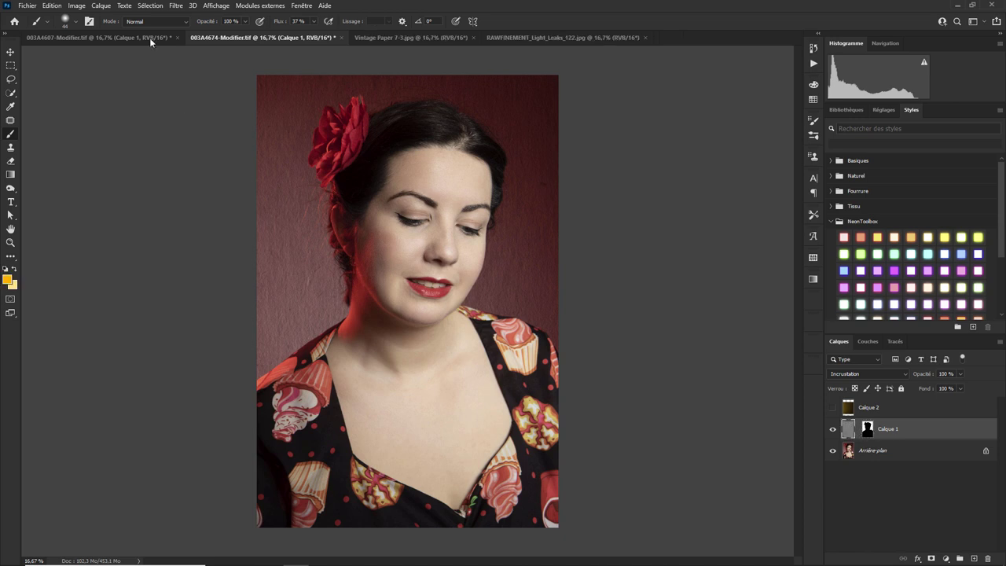
Apply a Gaussian blur with a 5,8-pixel radius to the paper texture.
left_click(176, 6)
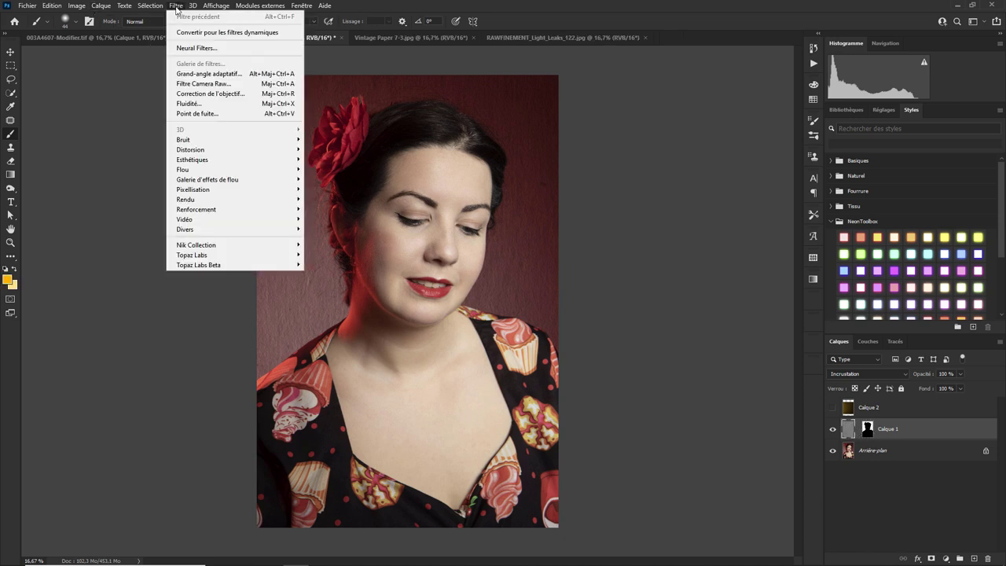
mouse_move(182, 169)
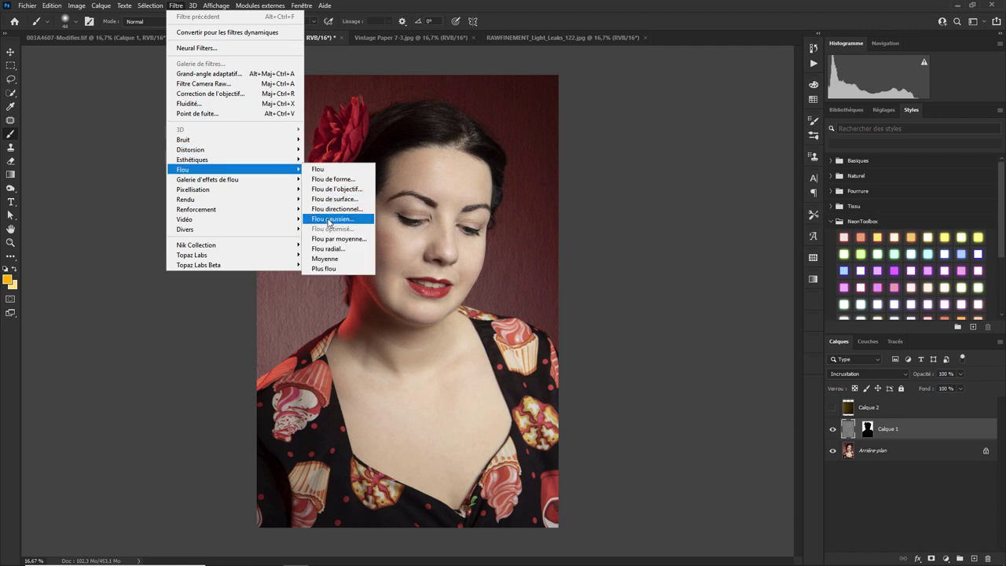
left_click(324, 219)
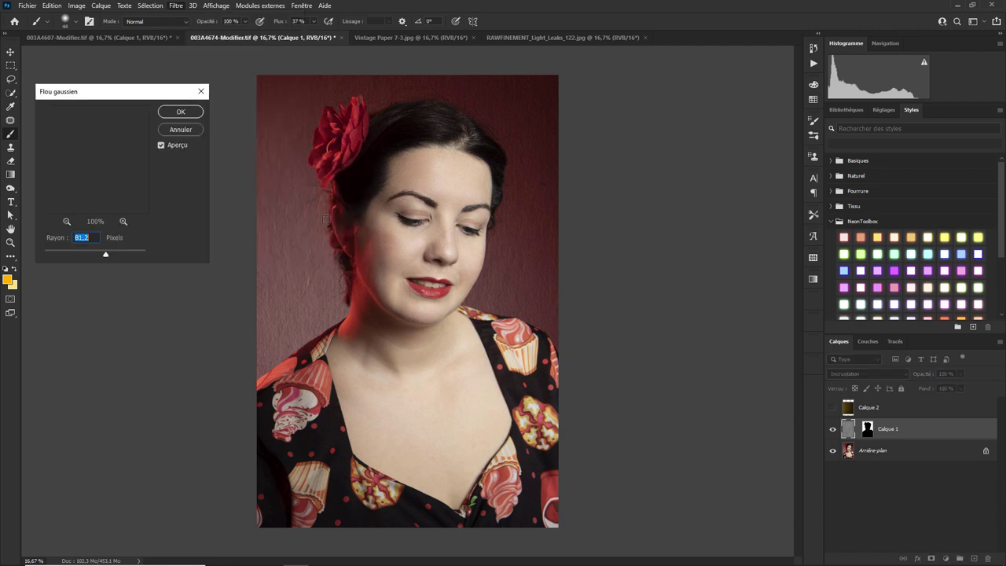
left_click(62, 253)
left_click_drag(63, 253, 78, 254)
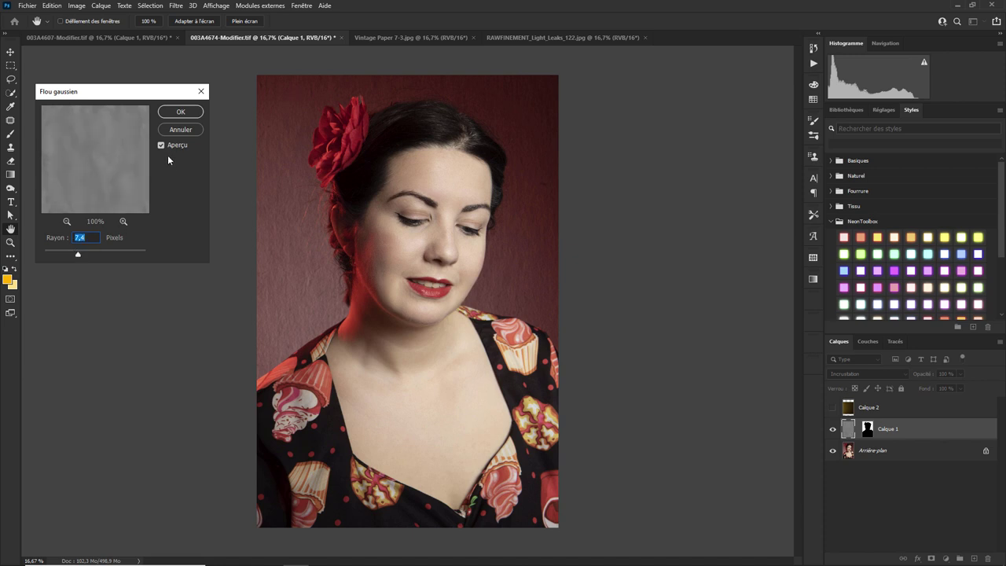
left_click(187, 111)
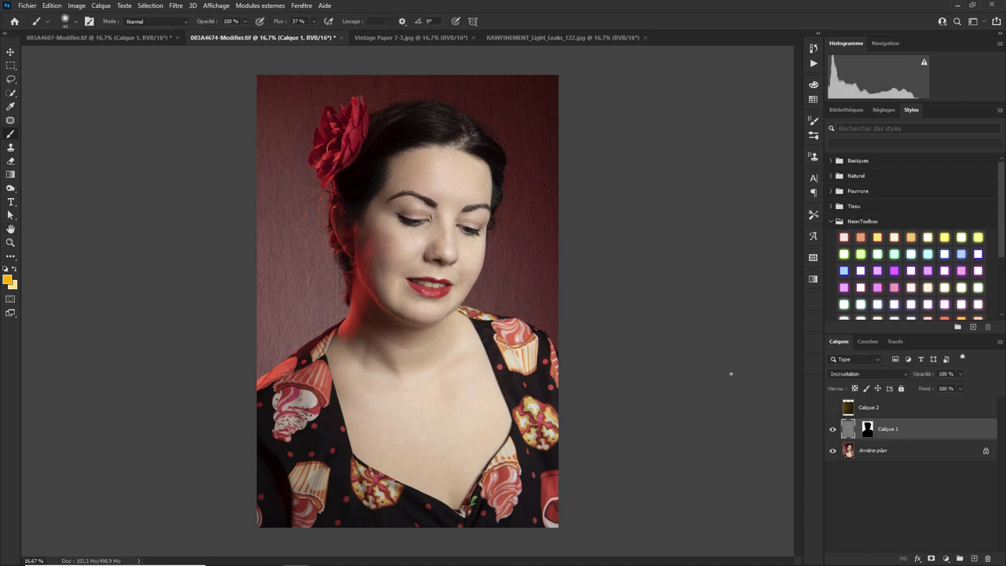
left_click(848, 414)
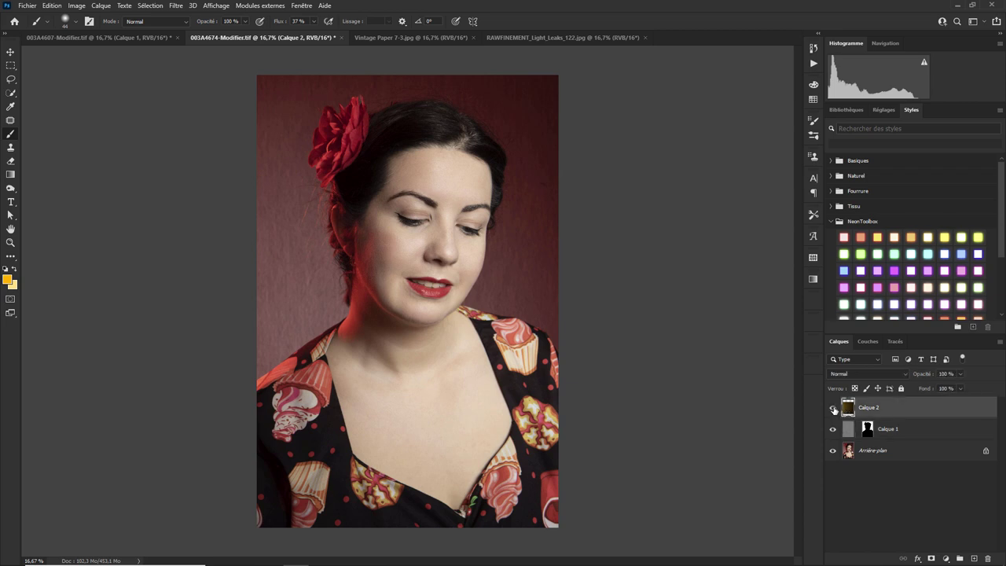
Blend the light leak in Superposition mode and stretch it over the whole portrait.
left_click(874, 376)
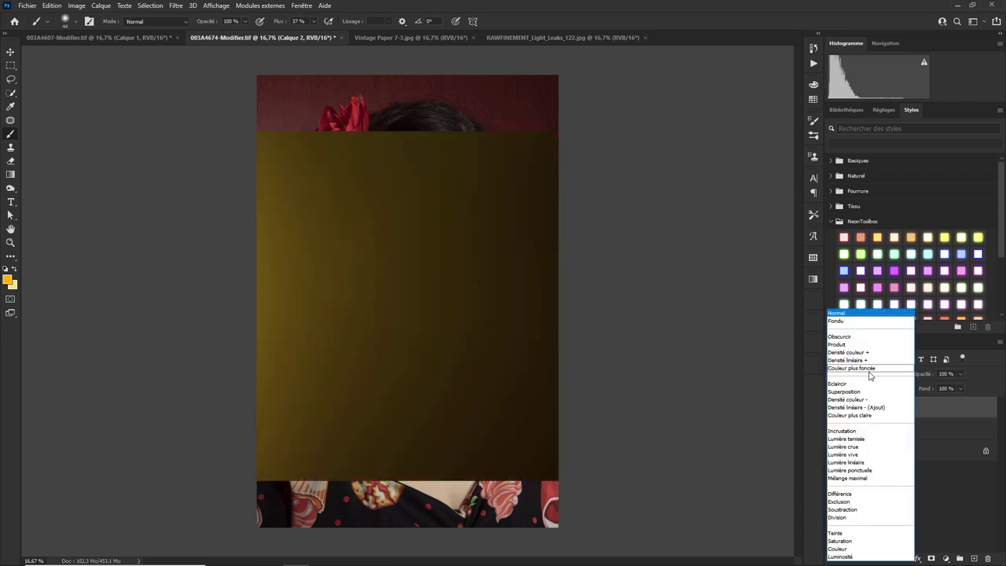
left_click(859, 391)
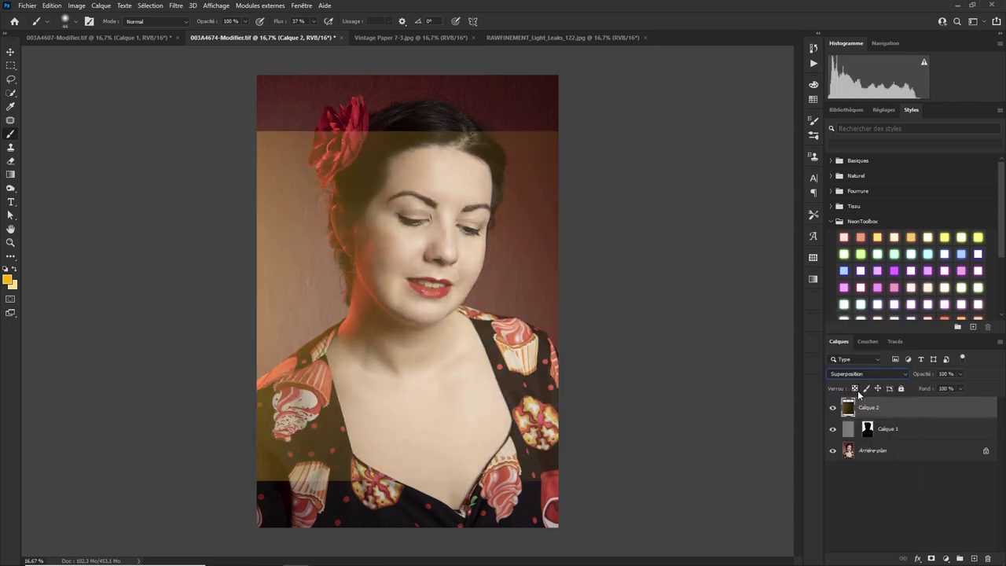
left_click(52, 6)
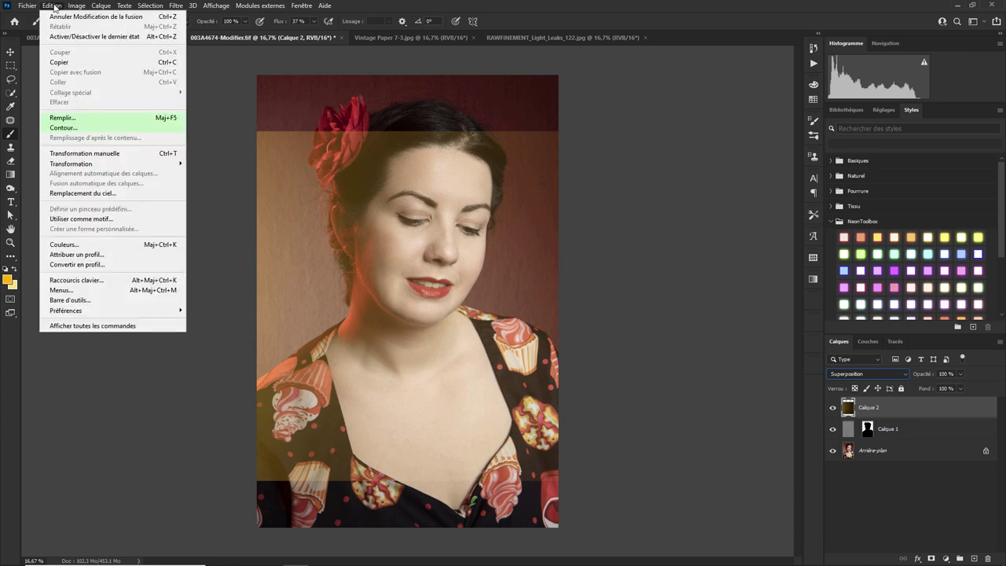
mouse_move(71, 164)
left_click(212, 177)
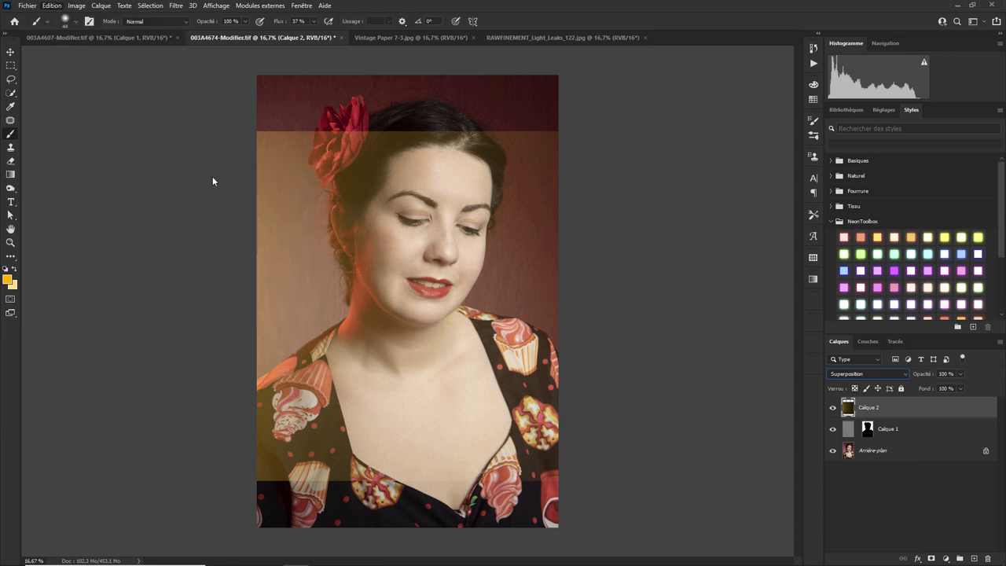
mouse_move(309, 261)
left_mouse_down()
mouse_move(286, 255)
mouse_move(347, 202)
left_mouse_up()
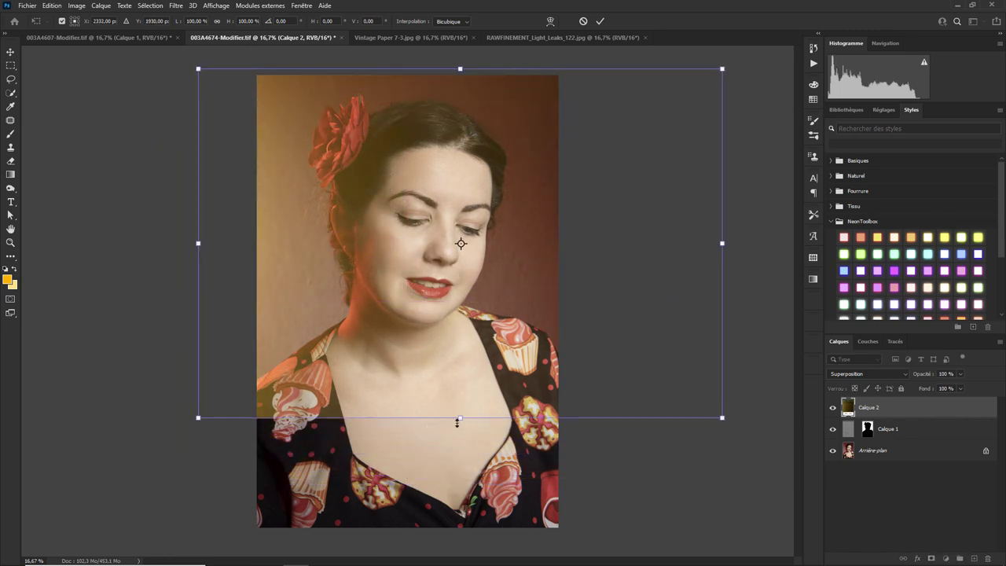
left_click_drag(461, 416, 461, 539)
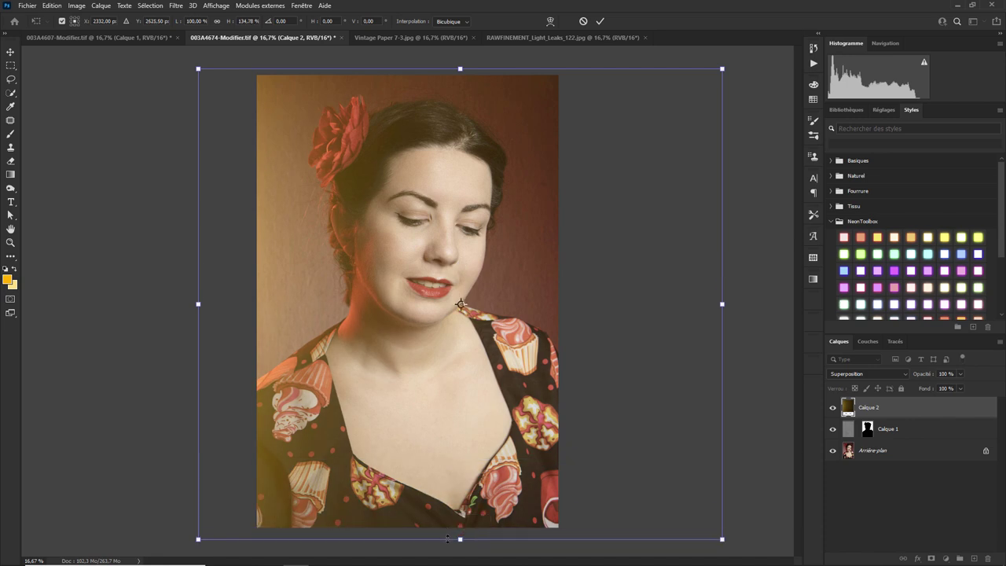
left_click_drag(377, 356, 360, 353)
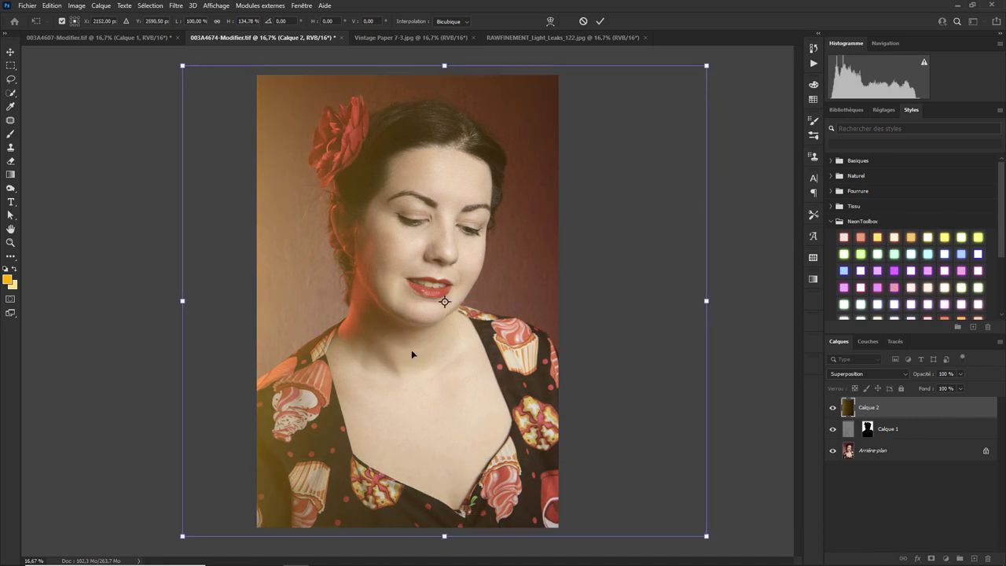
key("Return")
key("b")
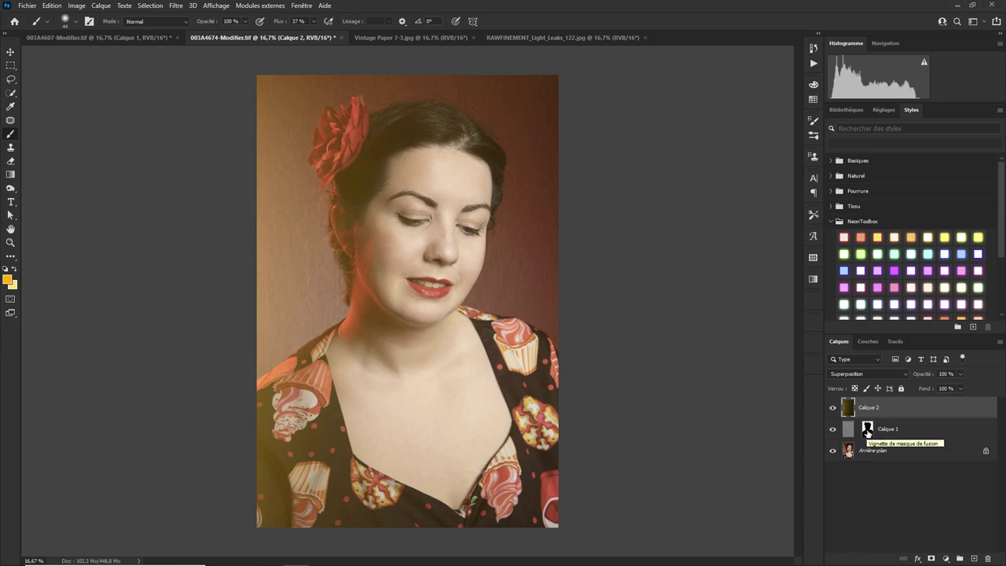
Copy the Calque 1 mask onto Calque 2.
left_click_drag(868, 432, 867, 407)
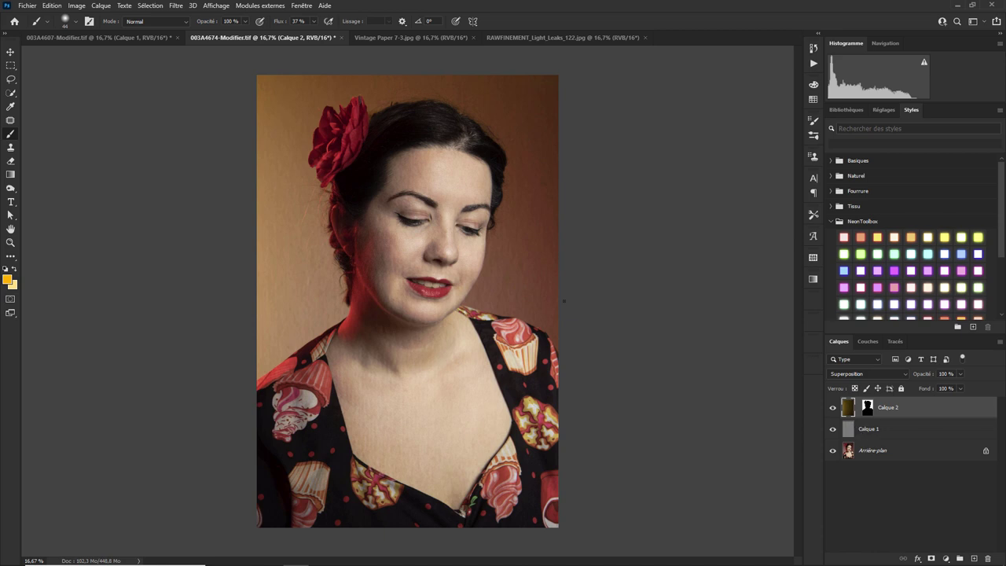
left_click_drag(867, 407, 868, 429)
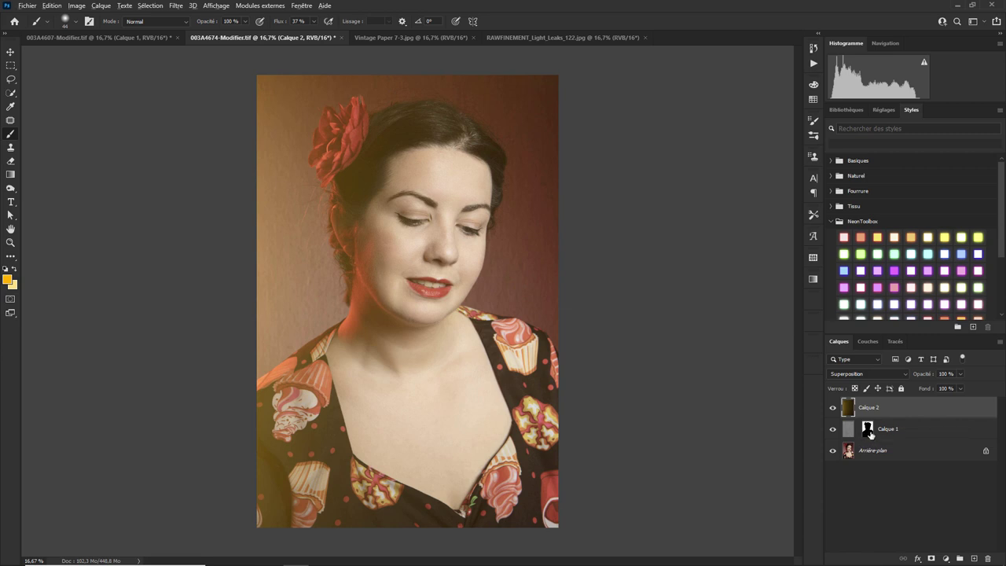
left_click_drag(869, 433, 868, 409)
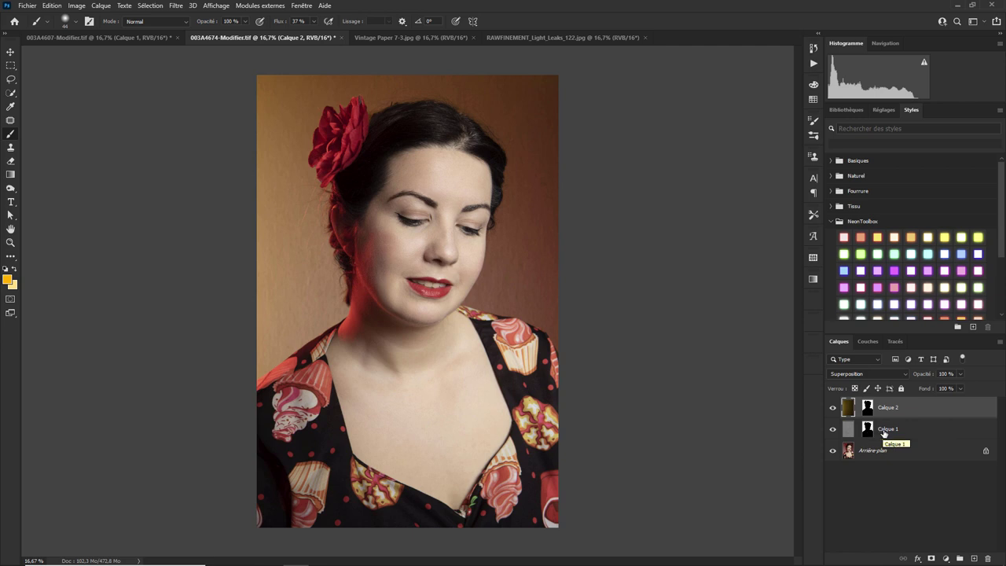
Delete the Calque 1 and Calque 2 layers.
left_click(884, 432)
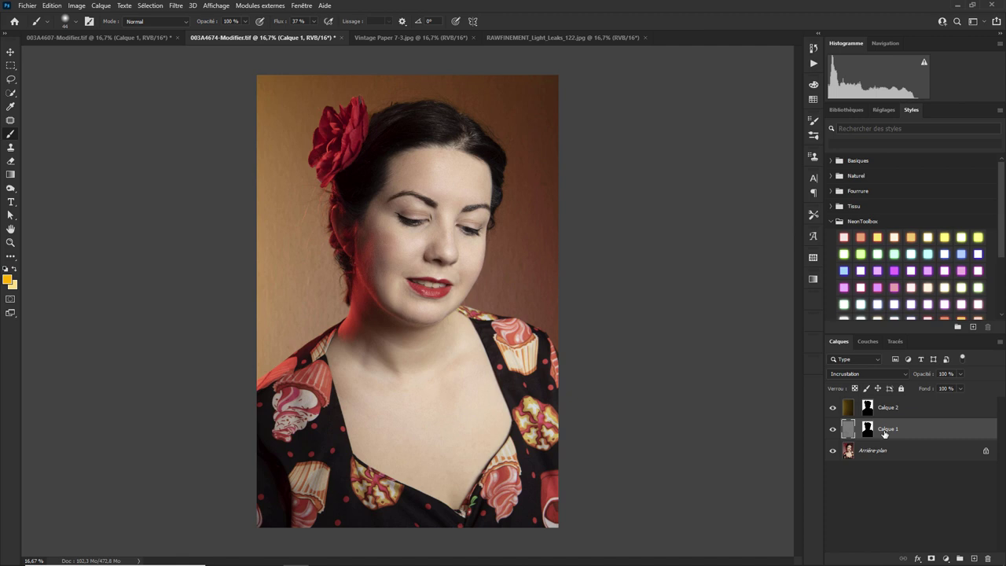
key("Delete")
left_click(887, 407)
key("Delete")
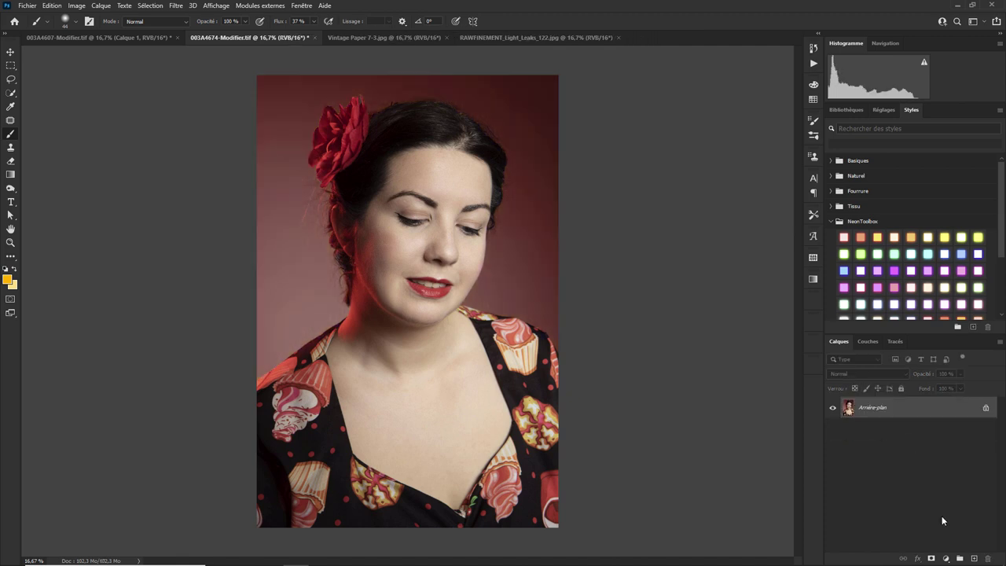
Add a Noir et blanc adjustment layer with Rouges set to -18.
left_click(946, 557)
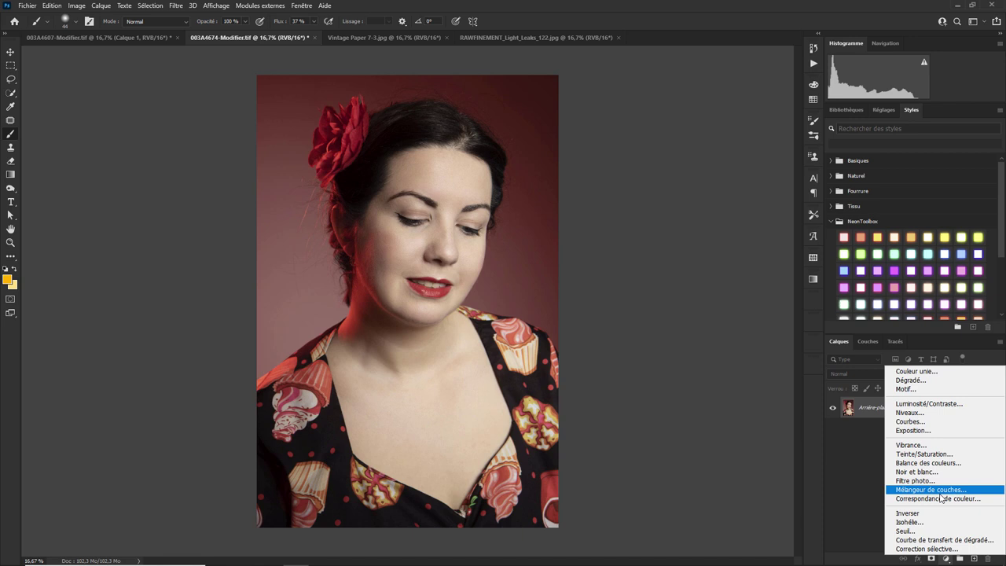
left_click(919, 471)
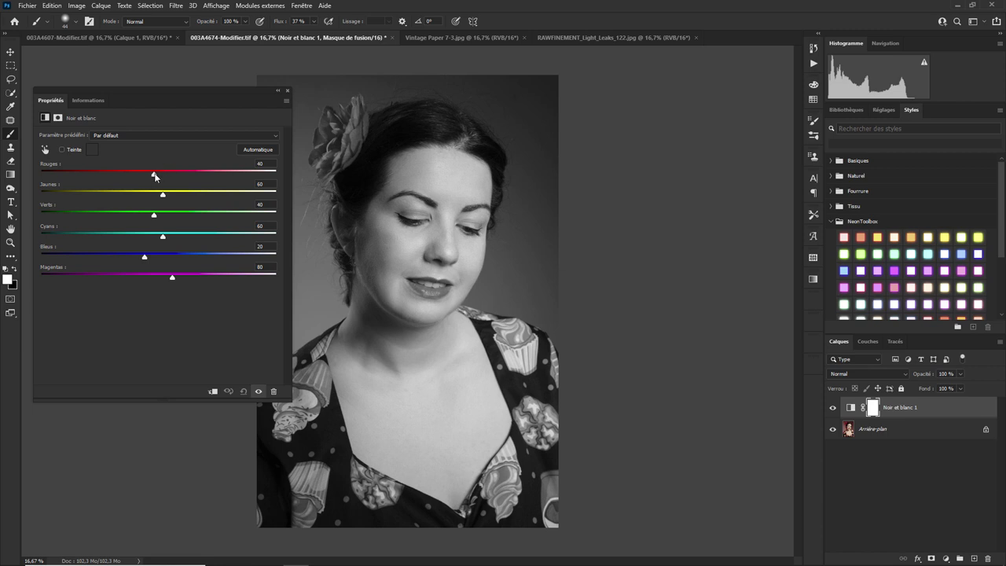
left_click_drag(154, 173, 125, 174)
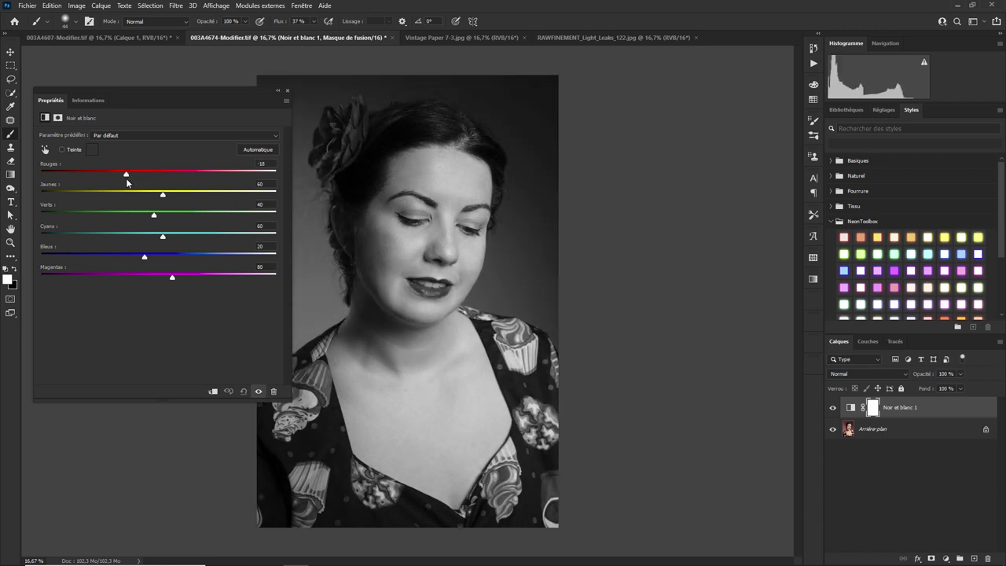
left_click(288, 90)
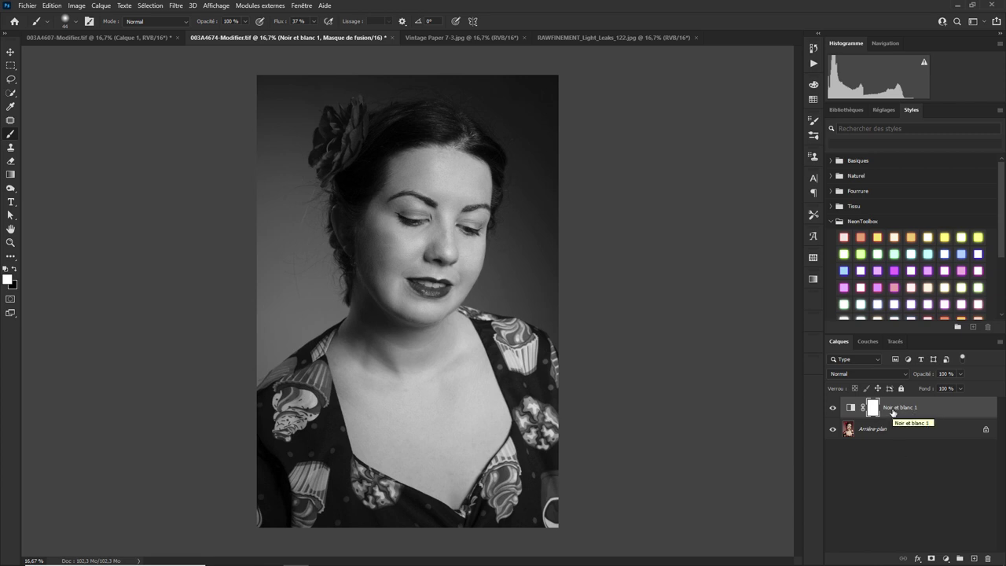
right_click(893, 412)
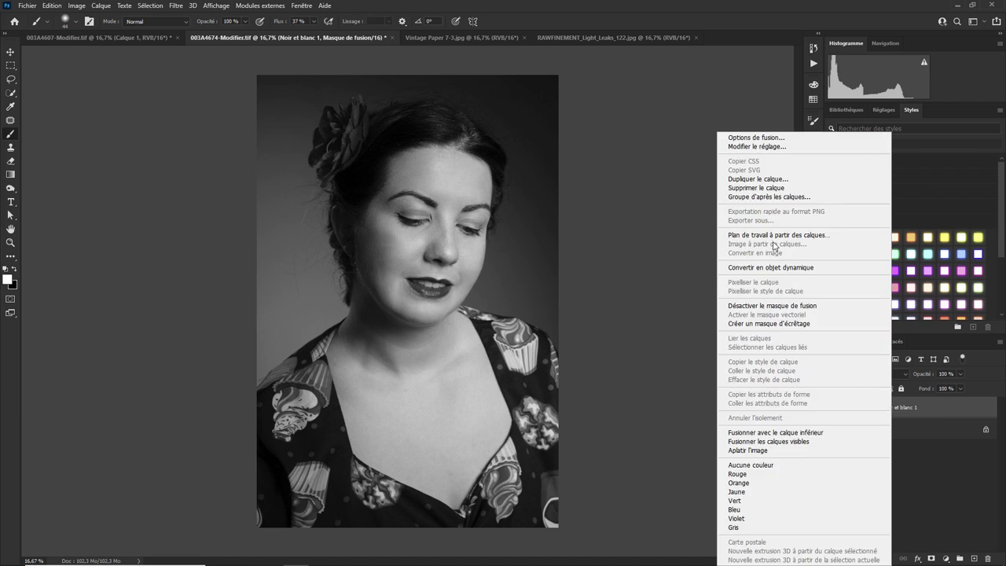
left_click(757, 180)
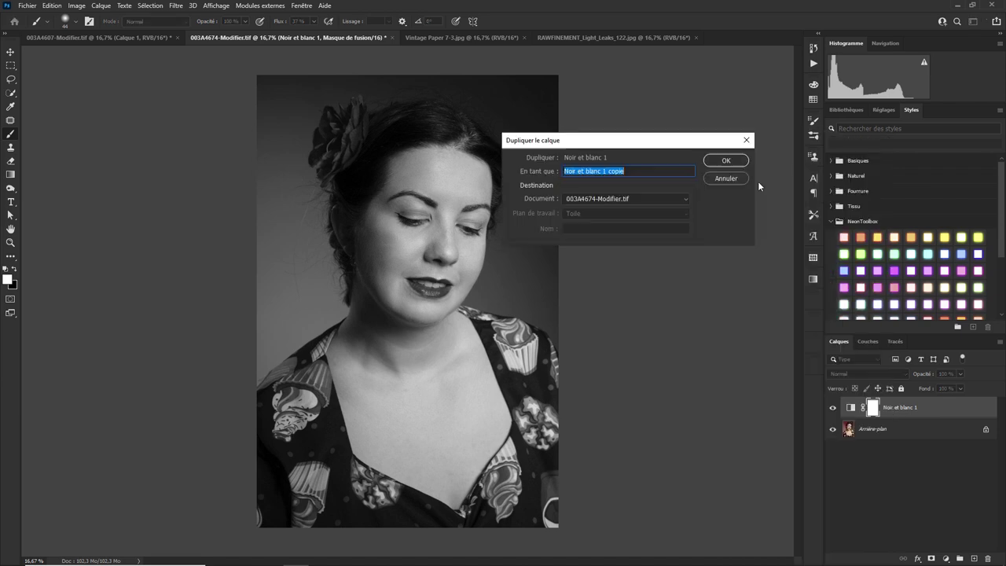
left_click(640, 199)
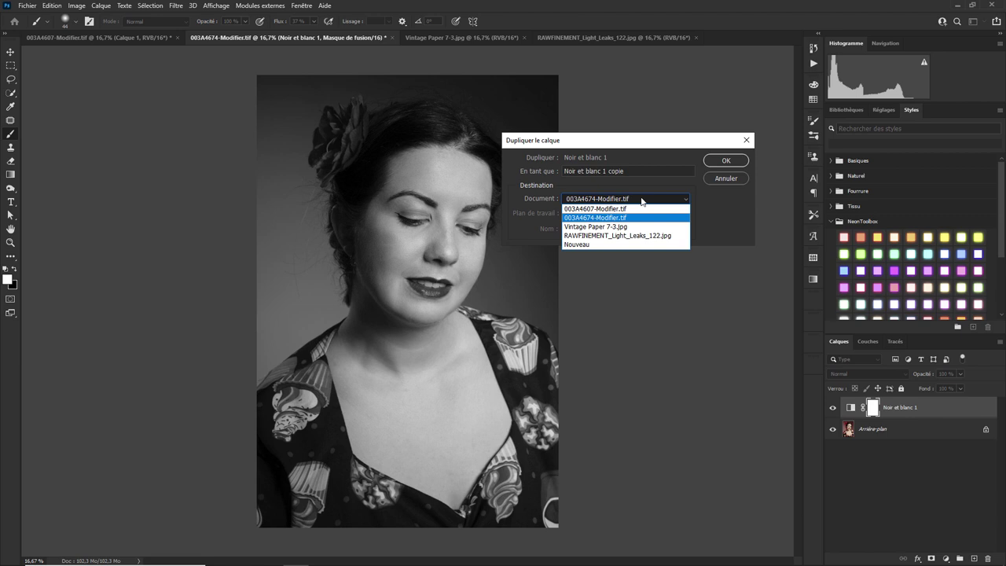
left_click(715, 178)
left_click(715, 178)
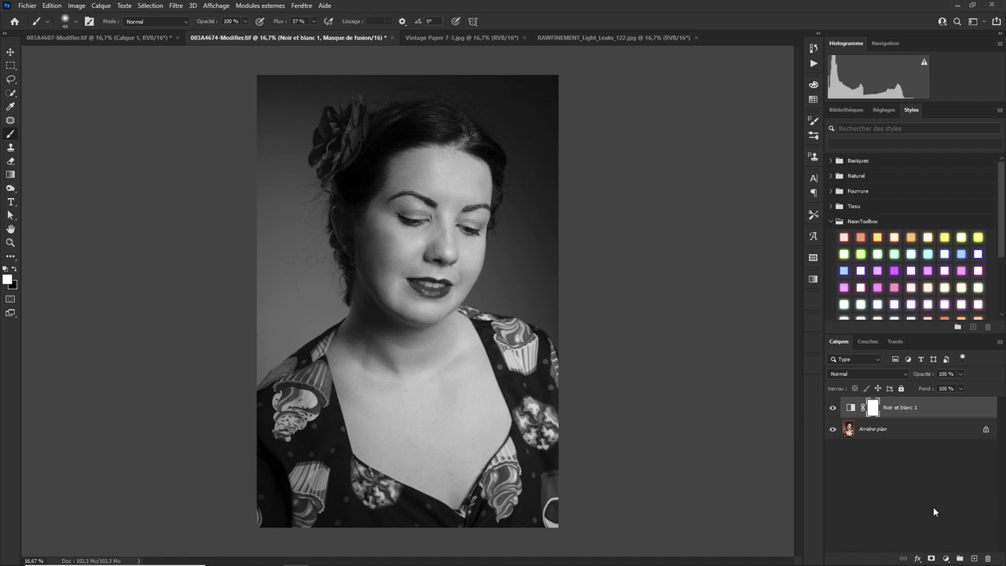
Add a Courbes adjustment layer that raises the black point to fade the shadows.
left_click(947, 558)
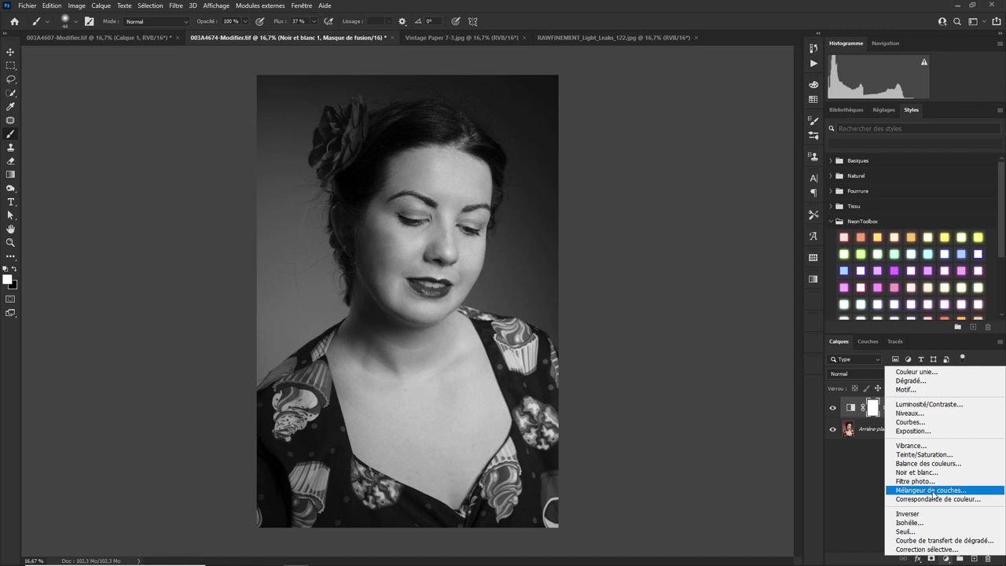
left_click(910, 423)
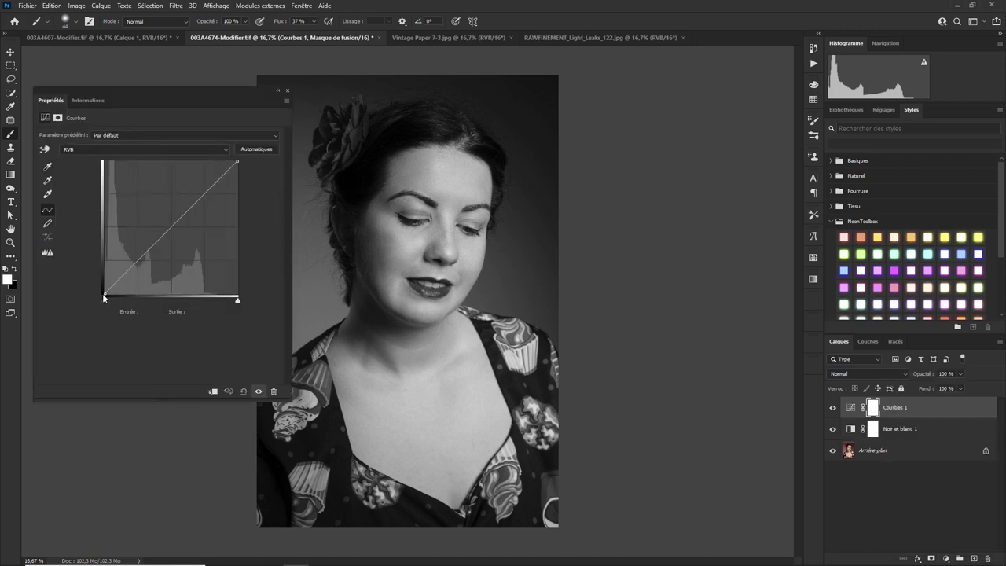
mouse_move(103, 293)
left_mouse_down()
mouse_move(105, 269)
mouse_move(145, 271)
left_mouse_up()
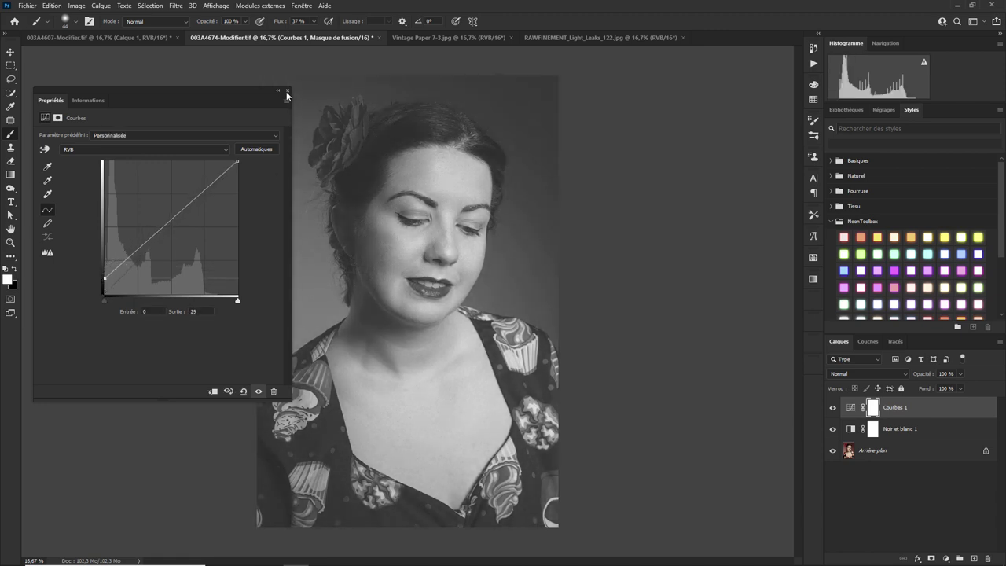
left_click(287, 91)
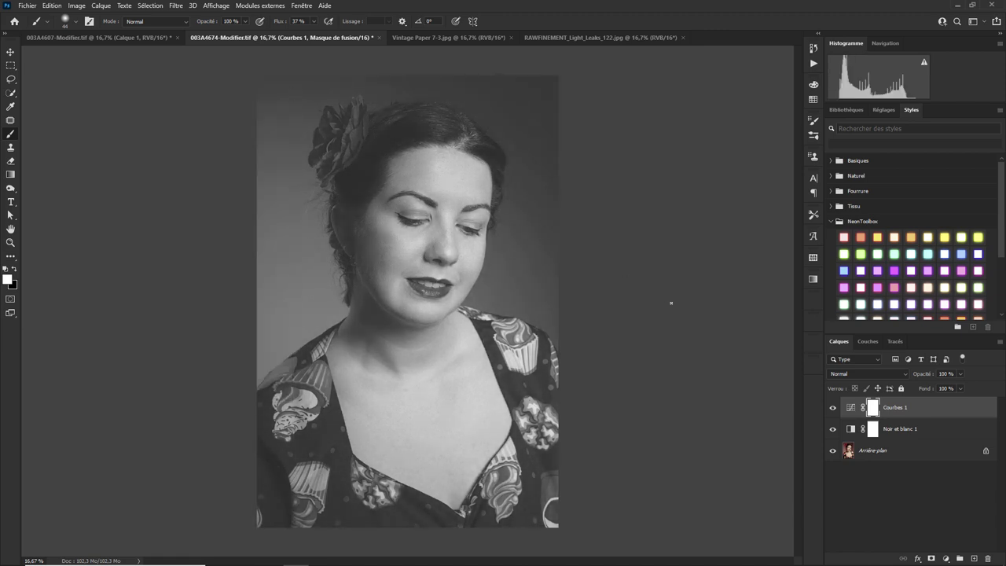
Group Noir et blanc 1 and Courbes 1 into a layer group named 'Mon preset'.
left_click(899, 428, "shift")
right_click(899, 429)
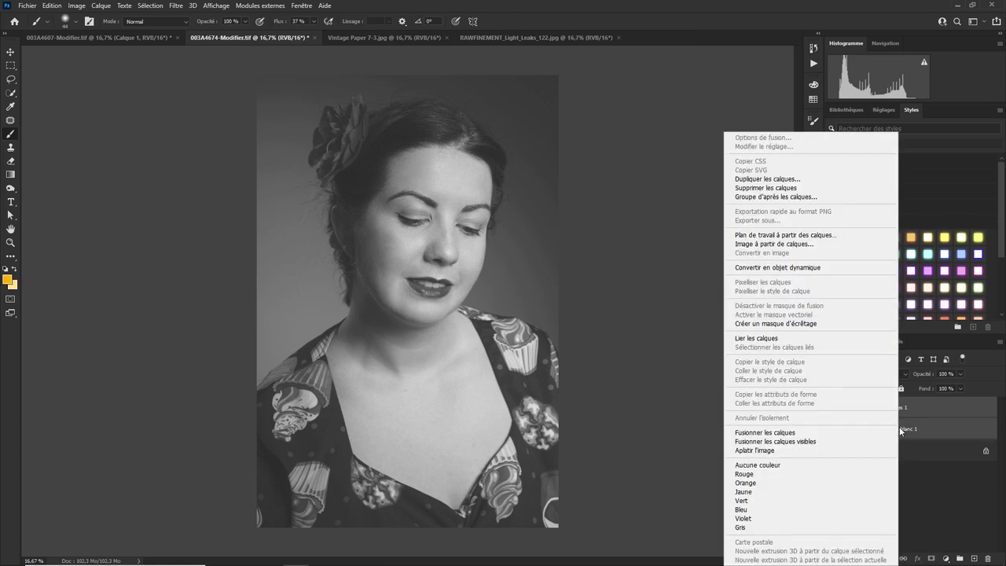
left_click(776, 197)
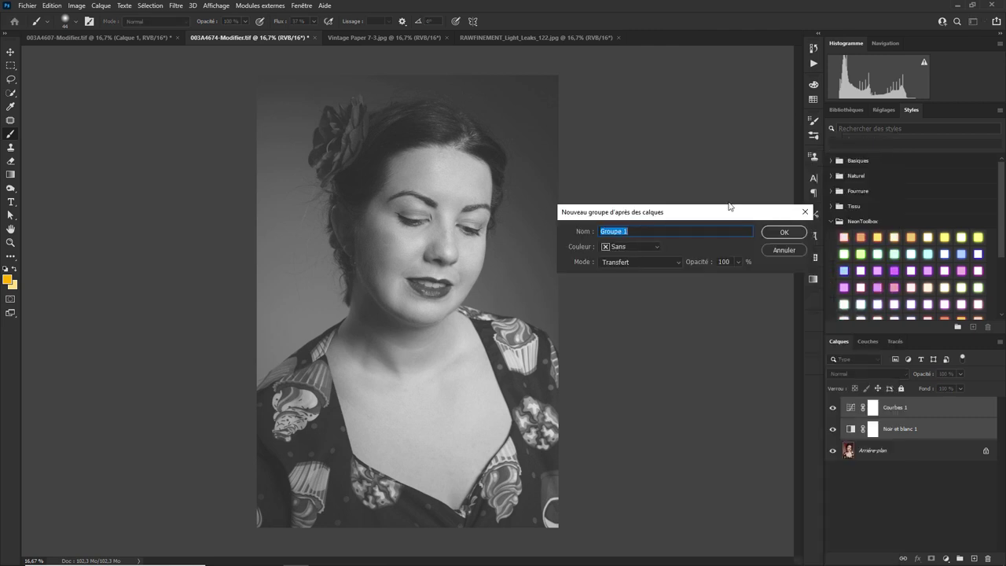
type("Mon preset")
key("Return")
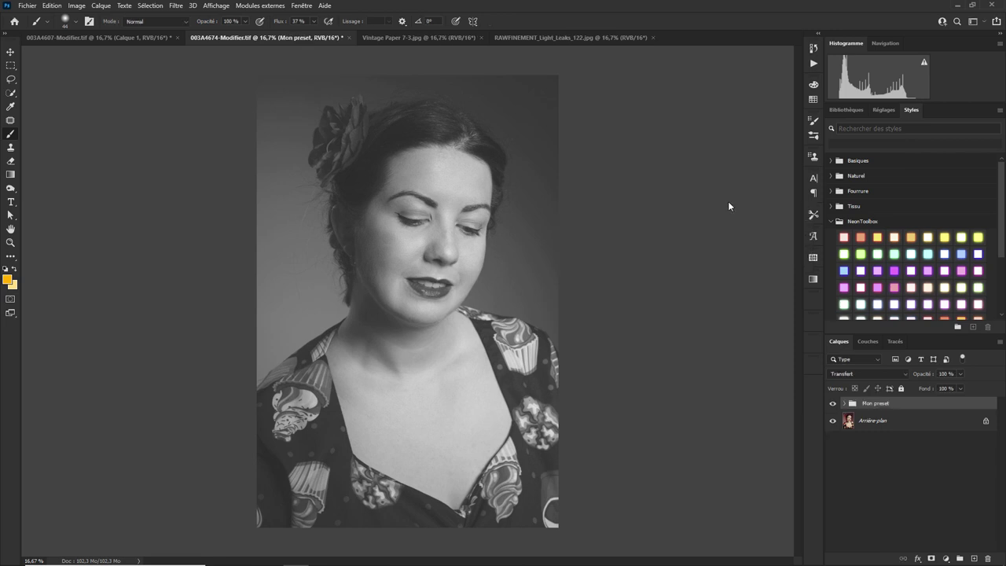
In the 003A4607 document, delete the yellow stroke layer and the DITA text layer.
left_click(145, 40)
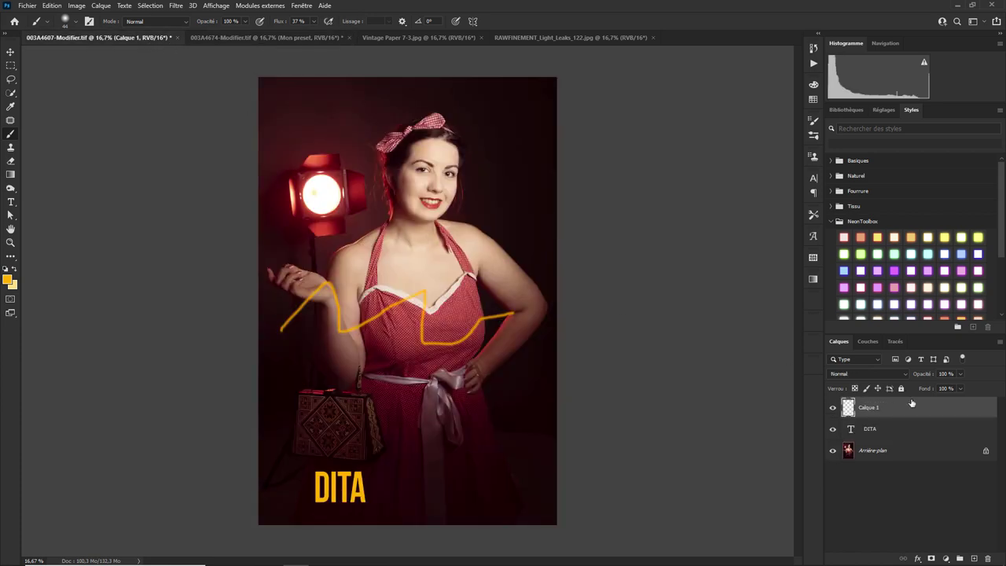
key("Delete")
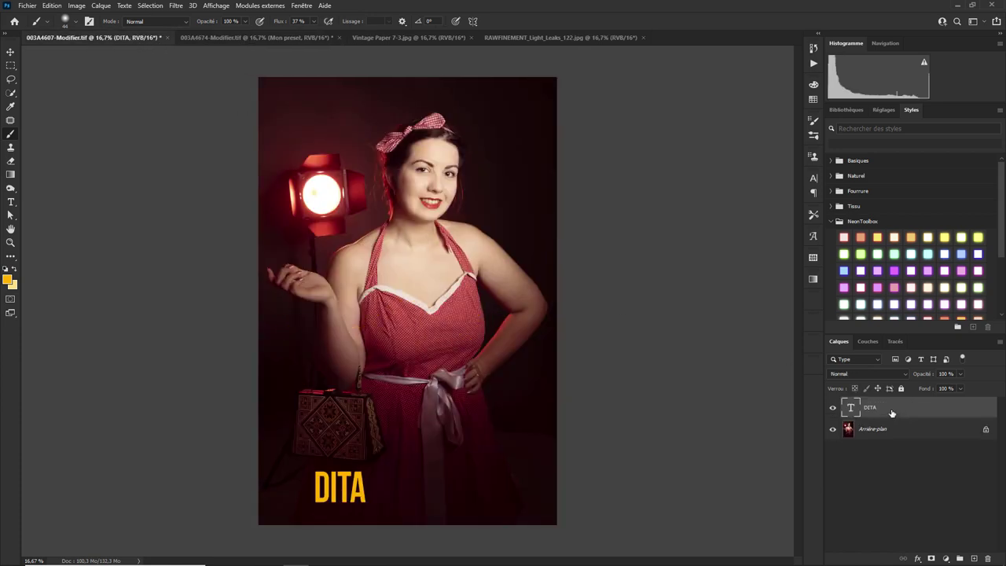
key("Delete")
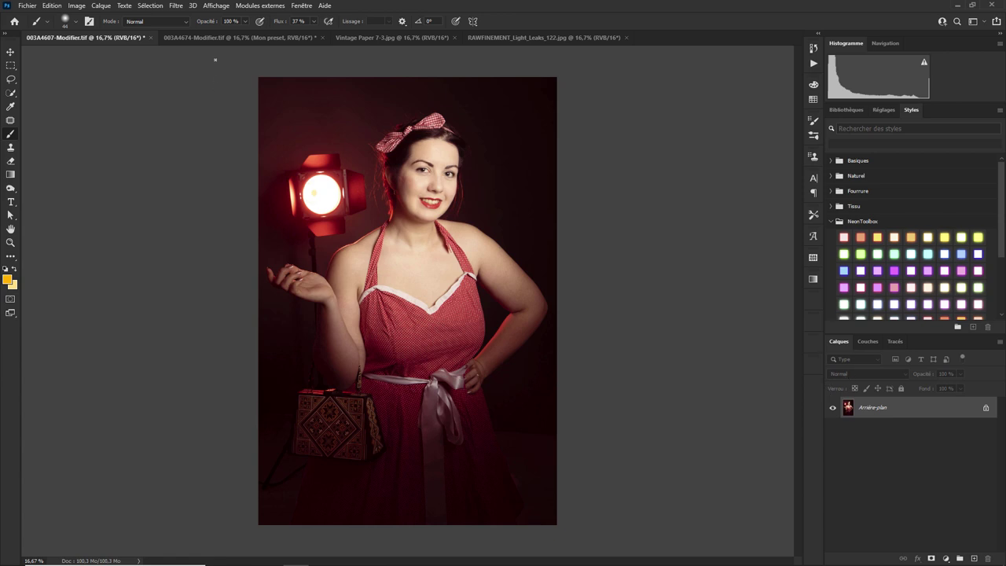
Drag the Mon preset group from 003A4674 into the 003A4607 document.
left_click(205, 38)
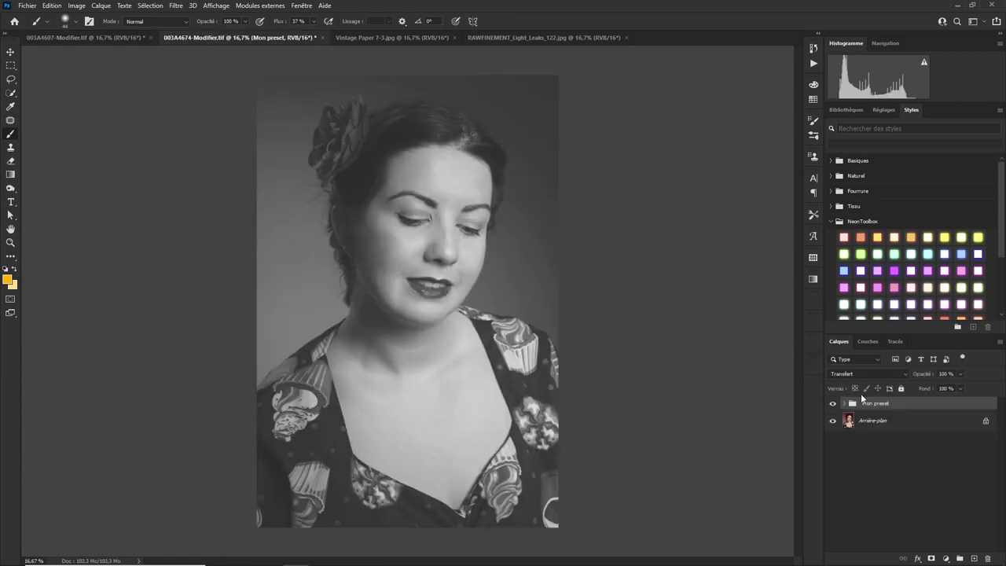
mouse_move(870, 407)
left_mouse_down()
mouse_move(89, 39)
mouse_move(395, 274)
left_mouse_up()
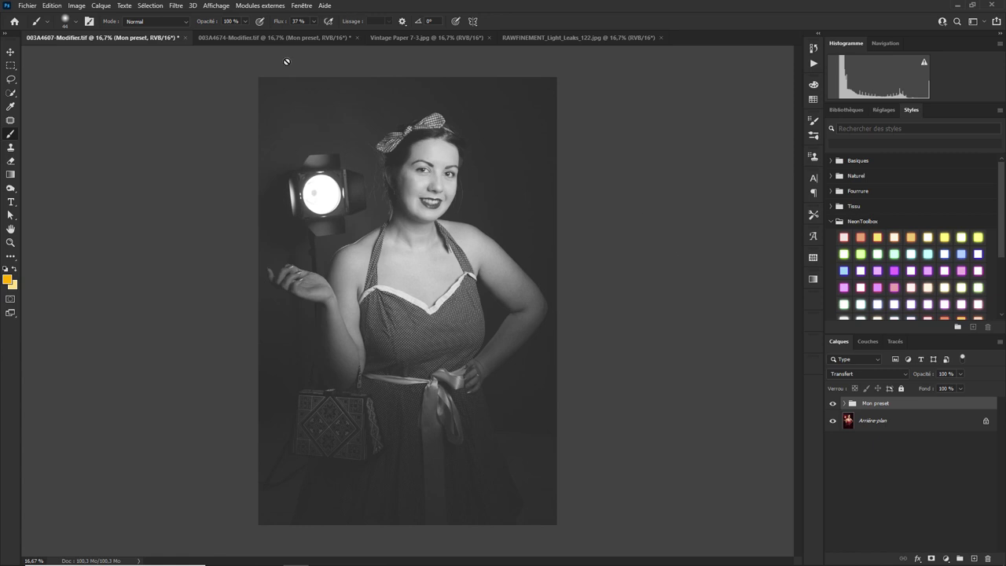
left_click(270, 37)
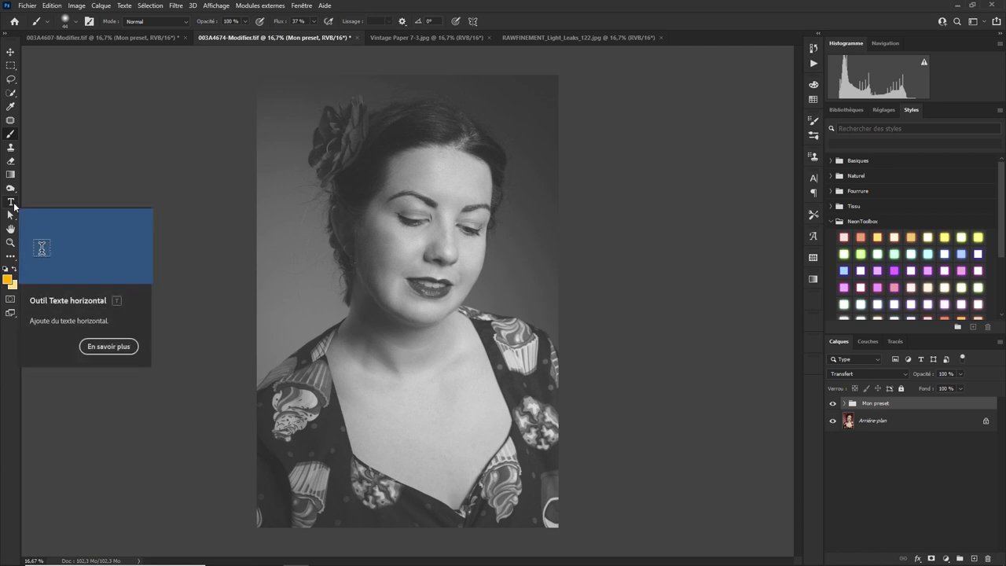
Add the text 'DITA' on the portrait's chest.
key("t")
left_click(363, 412)
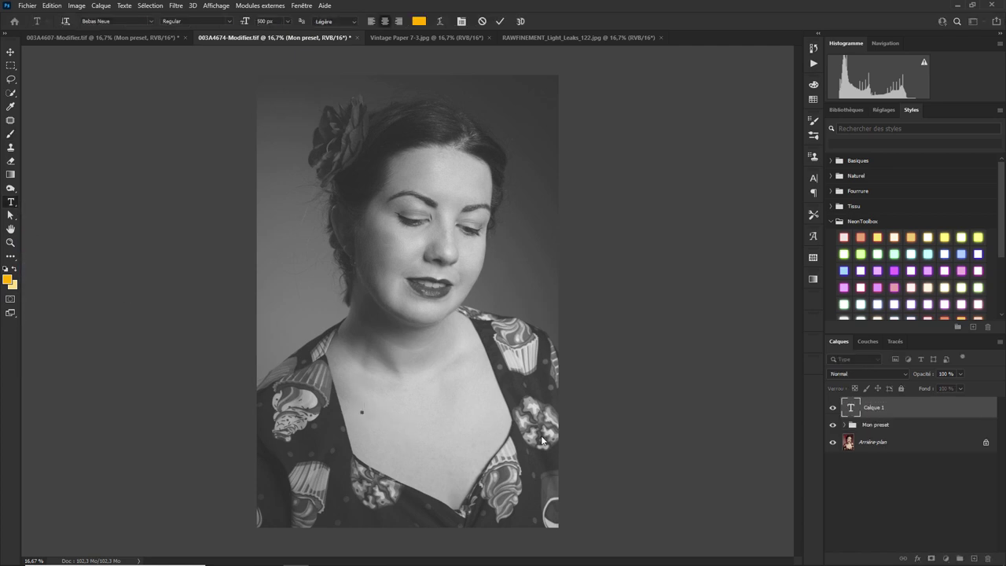
type("DITA")
left_click(498, 434)
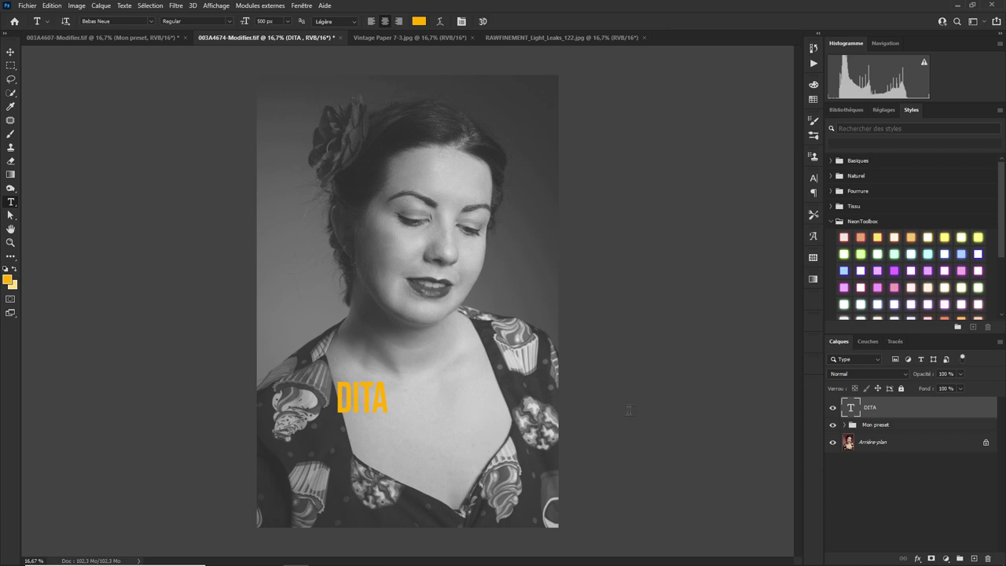
Give the DITA layer a dark navy Contour stroke of 92 px.
right_click(855, 411)
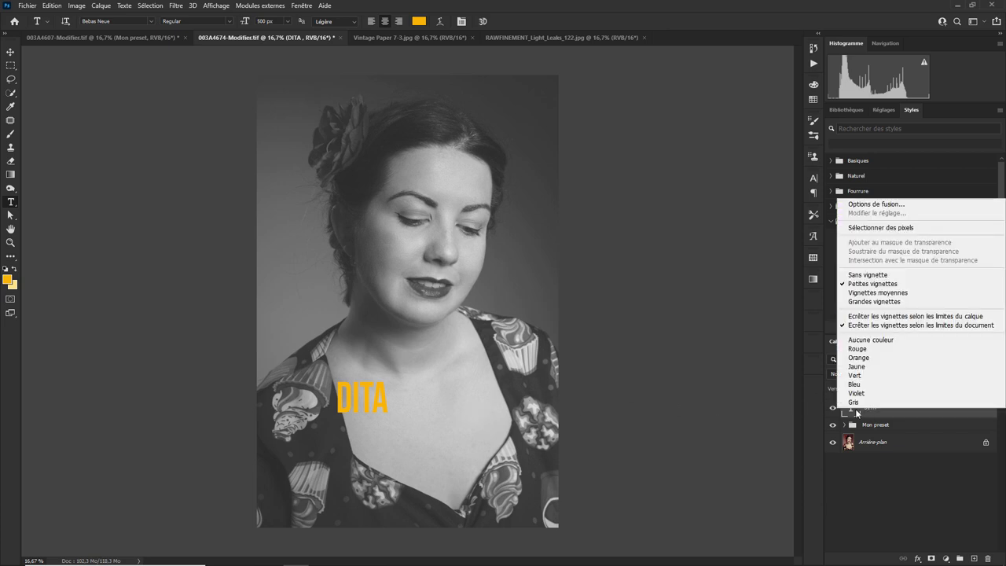
left_click(871, 207)
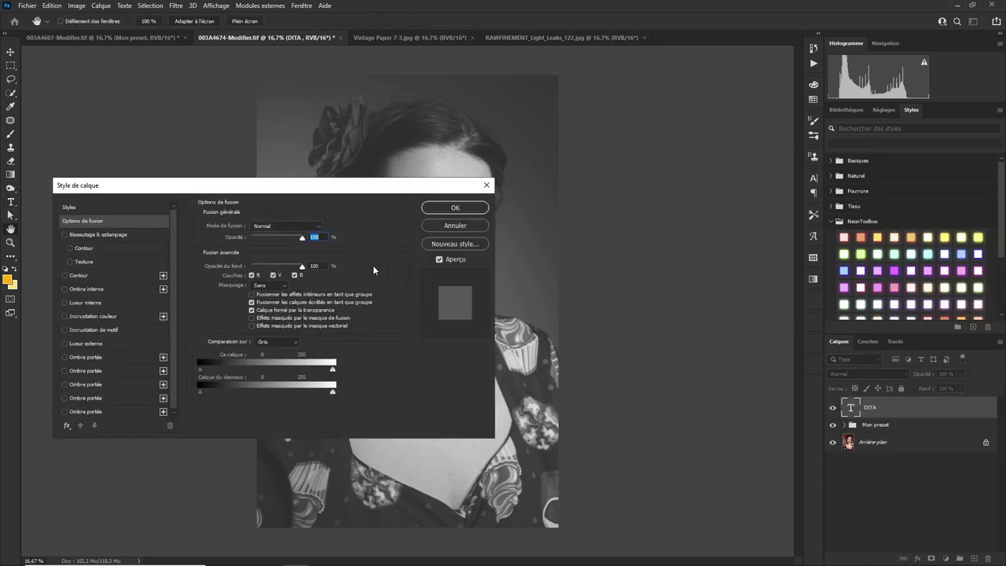
left_click(65, 275)
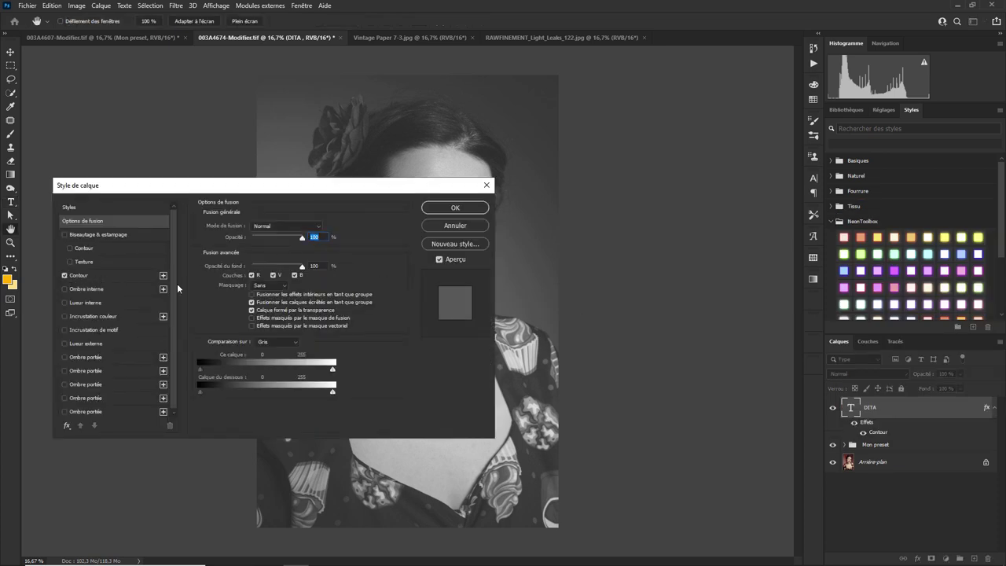
left_click(107, 280)
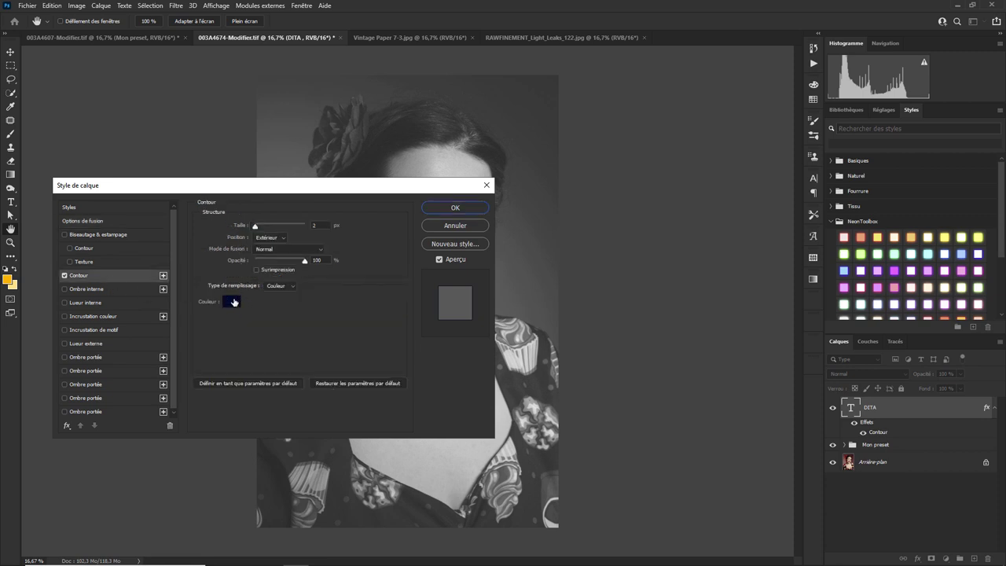
left_click_drag(256, 227, 276, 230)
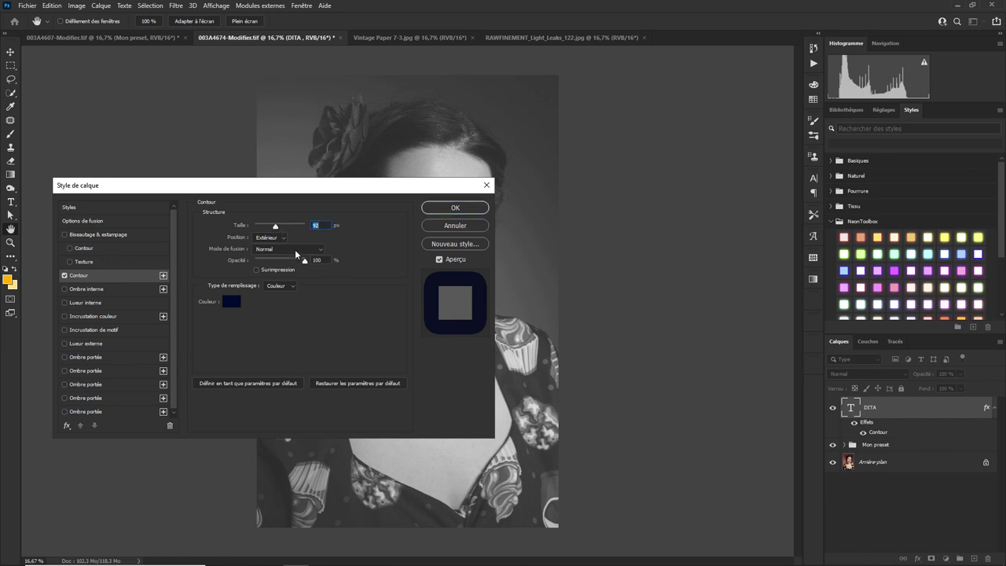
left_click(448, 210)
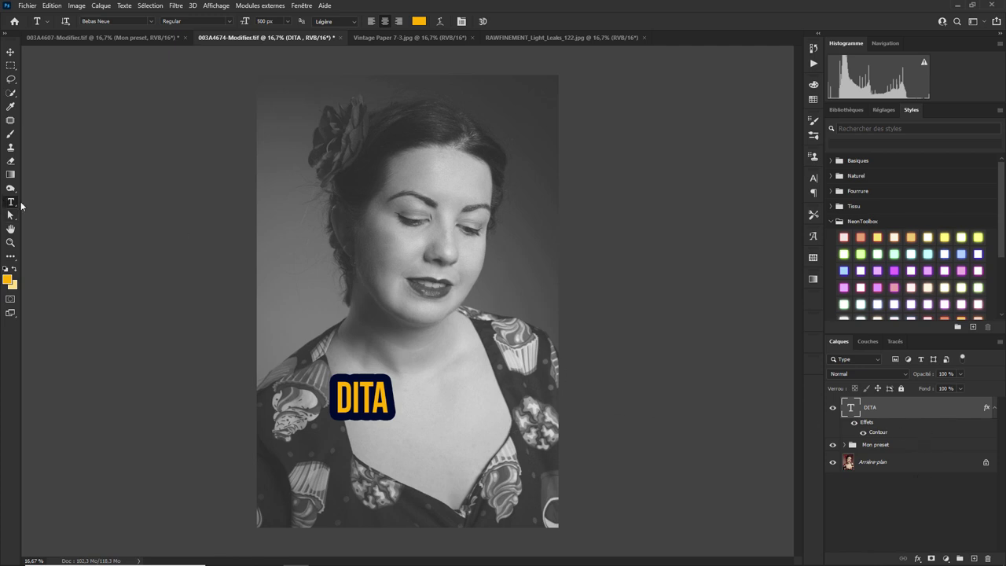
Add the text 'ESSAI' near the top of the image.
left_click(411, 148)
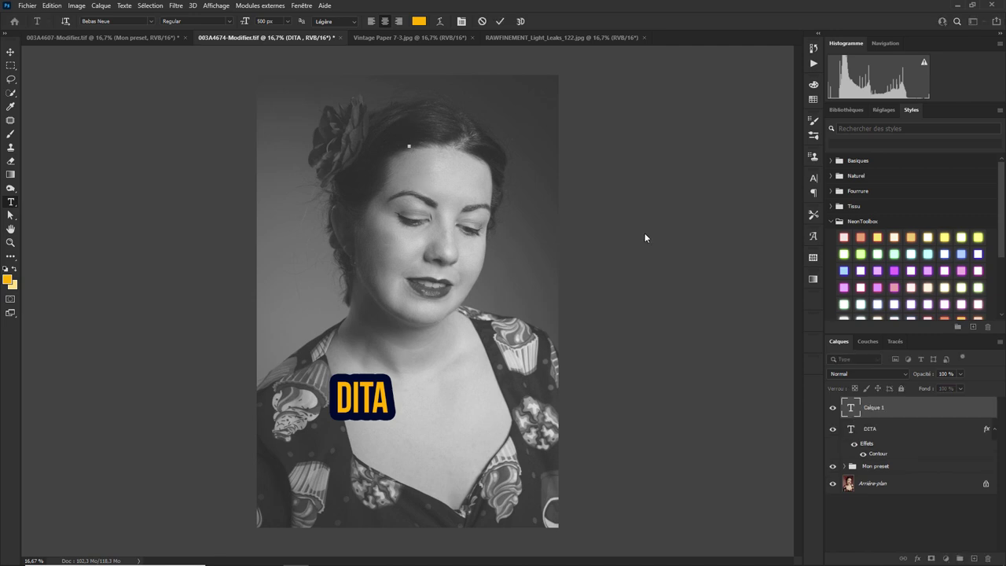
type("ESSAI")
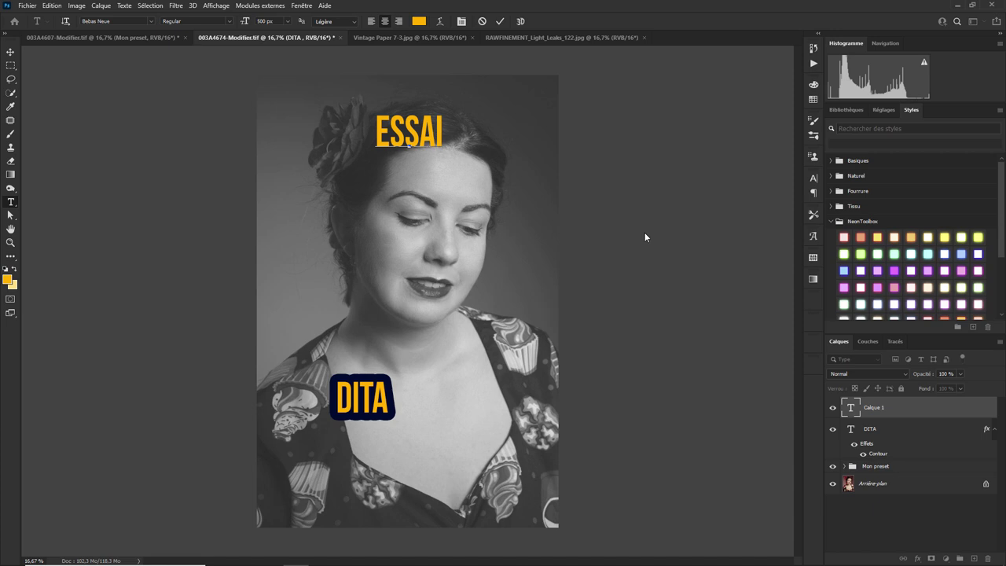
key("ctrl+Return")
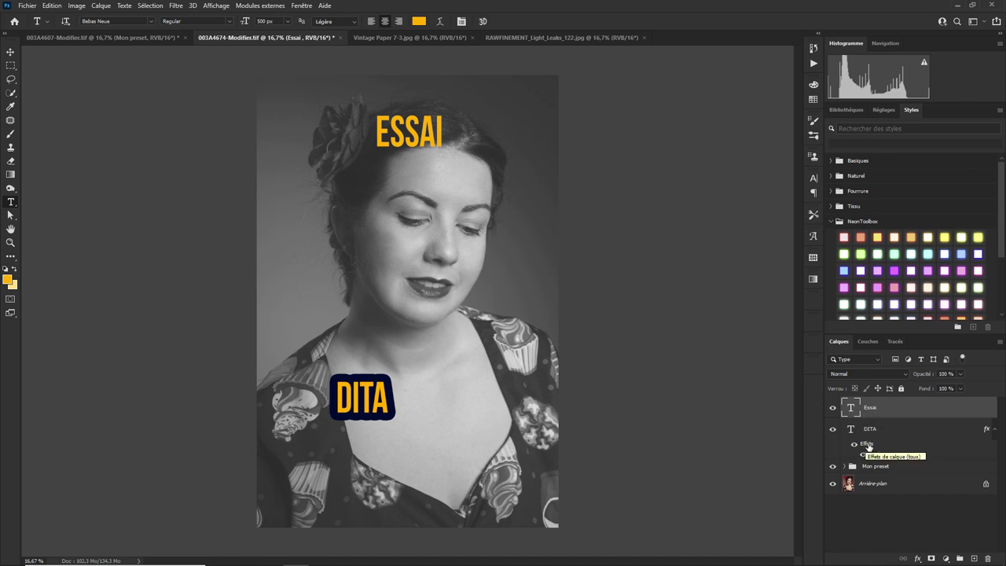
Give DITA a red Lueur interne inner glow of 76 px.
left_click(869, 446)
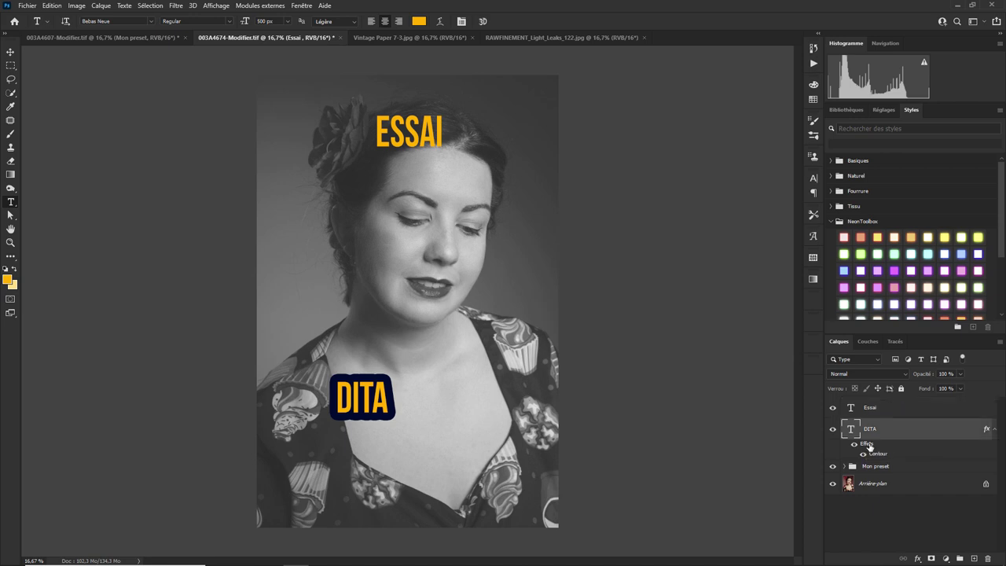
double_click(869, 446)
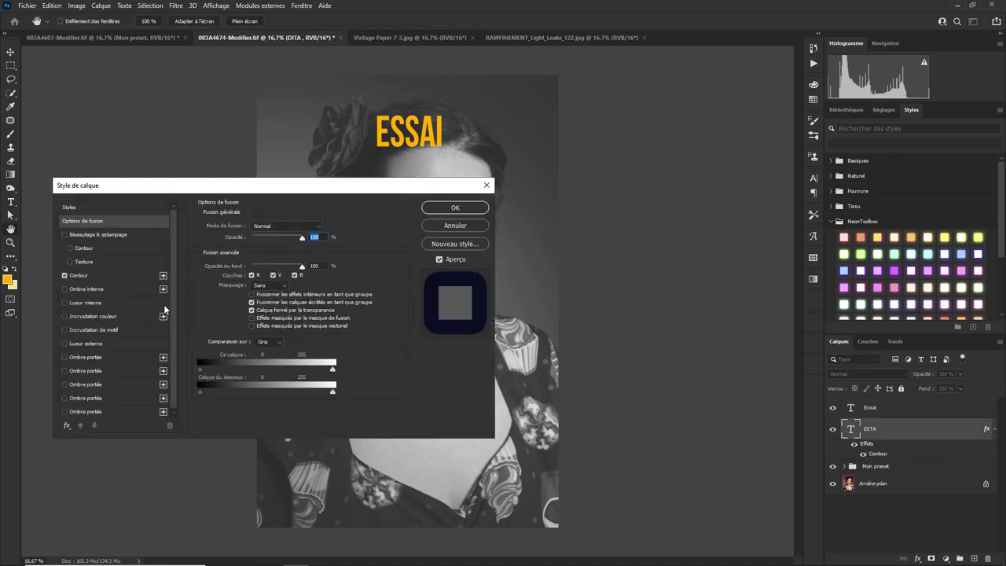
left_click(64, 302)
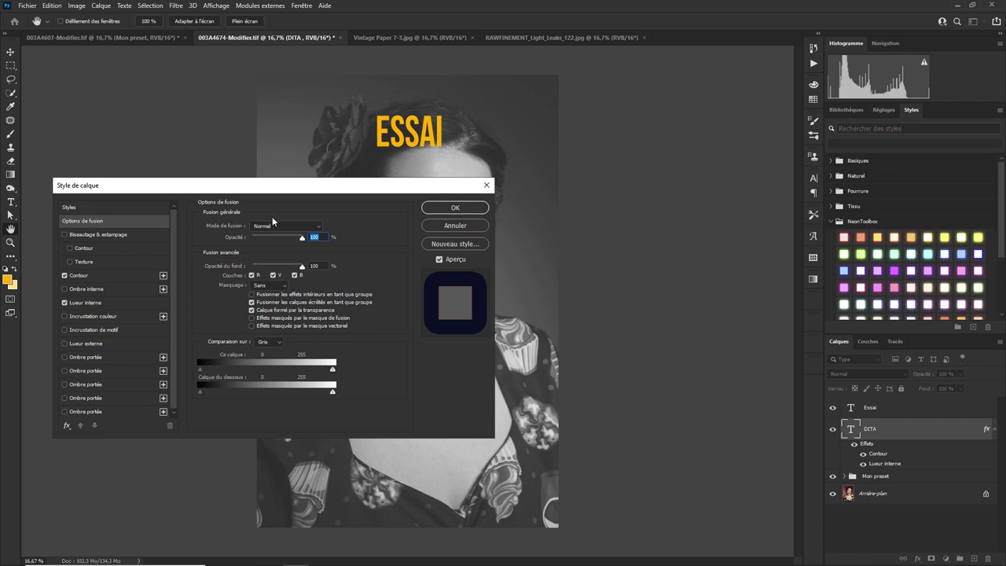
left_click_drag(279, 189, 622, 119)
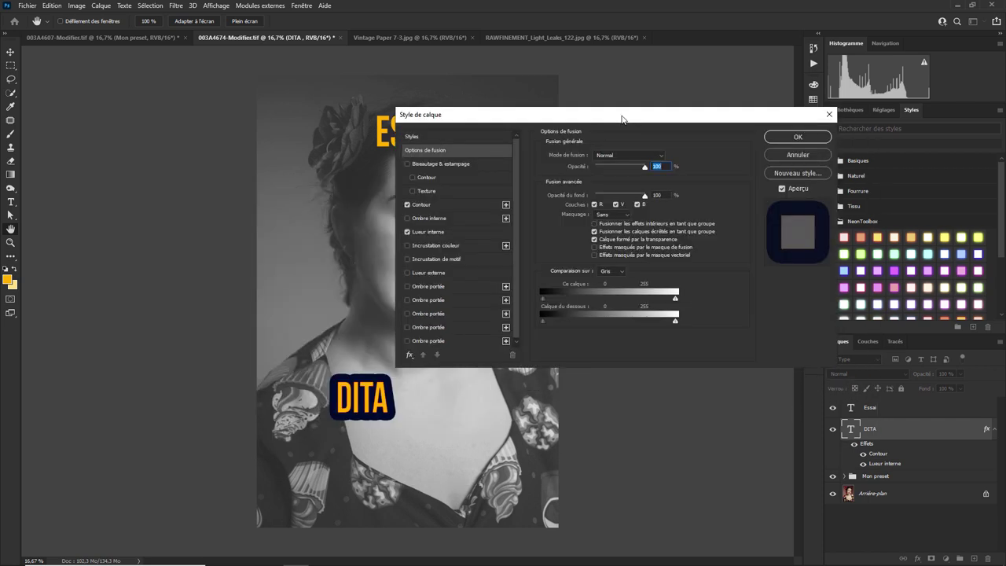
left_click(453, 231)
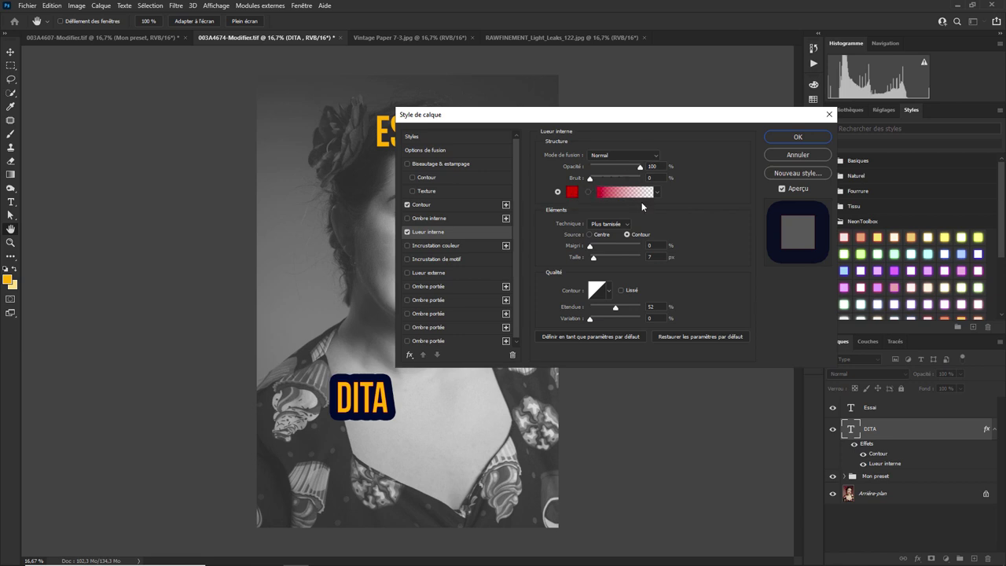
mouse_move(595, 257)
left_mouse_down()
mouse_move(607, 258)
mouse_move(600, 262)
left_mouse_up()
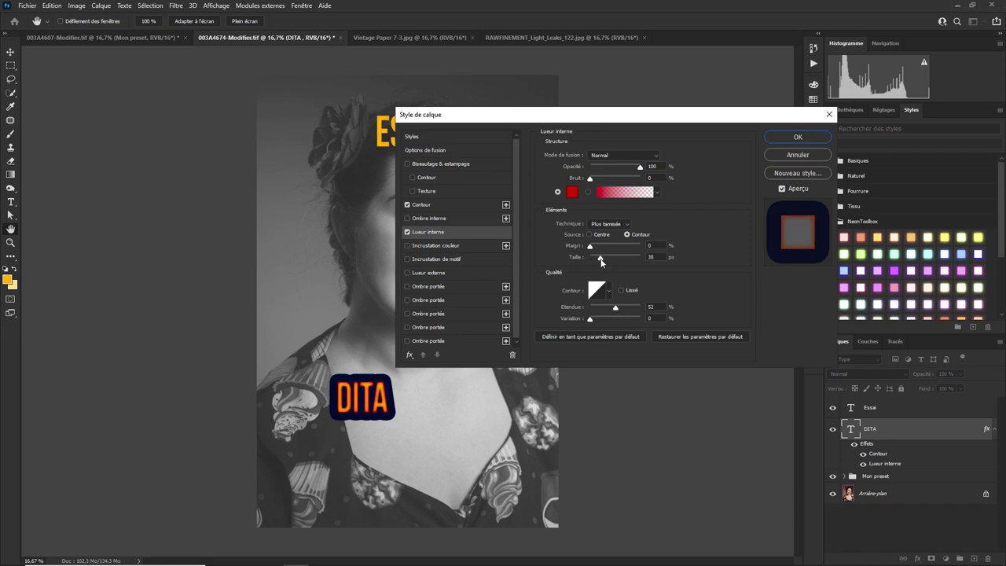
left_click(798, 137)
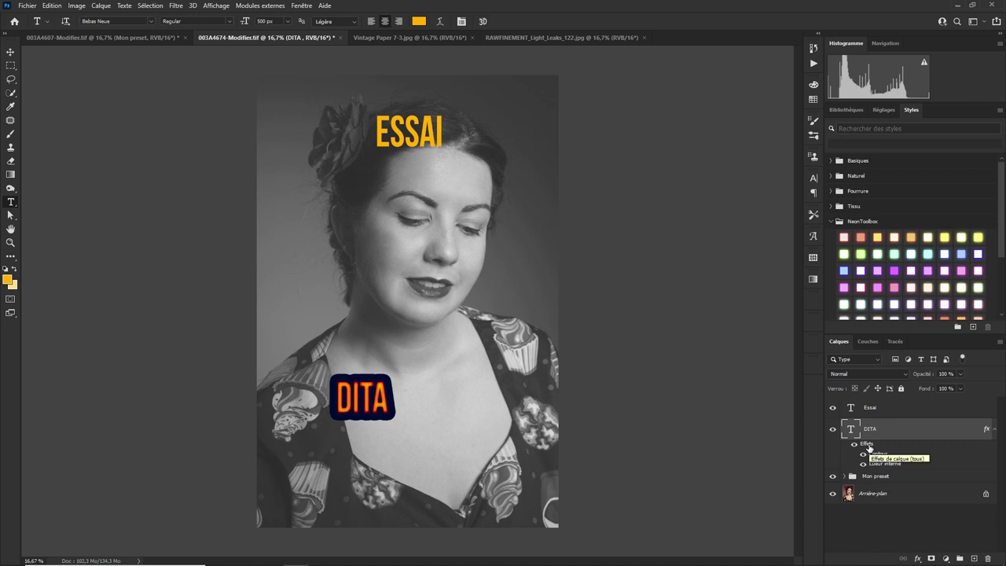
Copy only DITA's Lueur interne effect onto the ESSAI layer, leaving out the outline.
left_click_drag(869, 448, 872, 409)
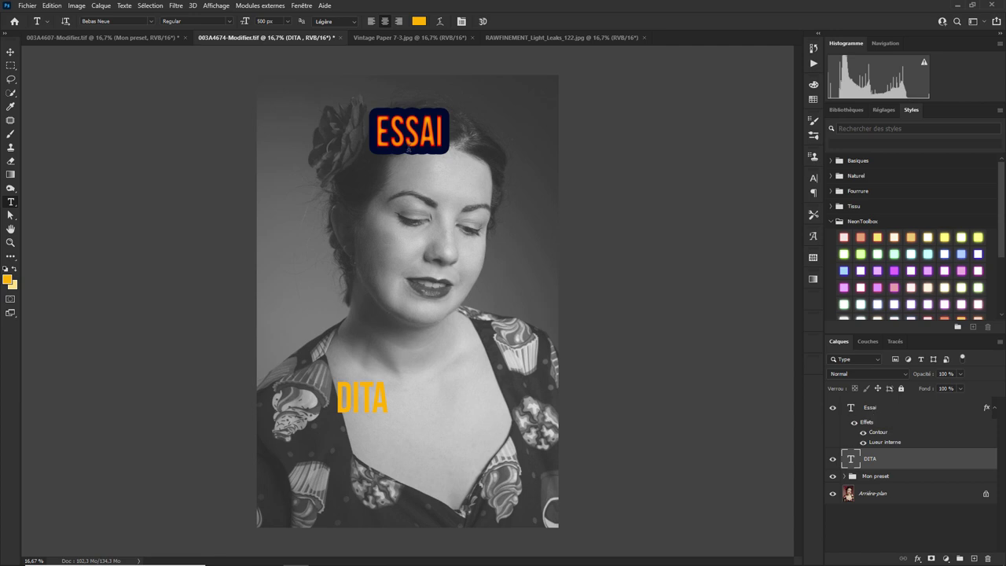
left_click_drag(867, 425, 871, 458)
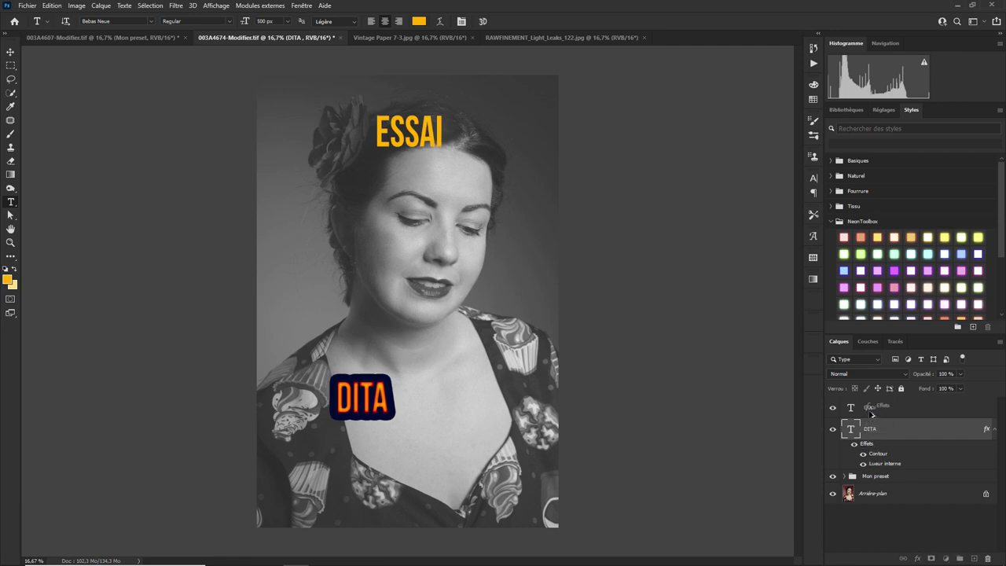
left_click_drag(871, 414, 871, 413)
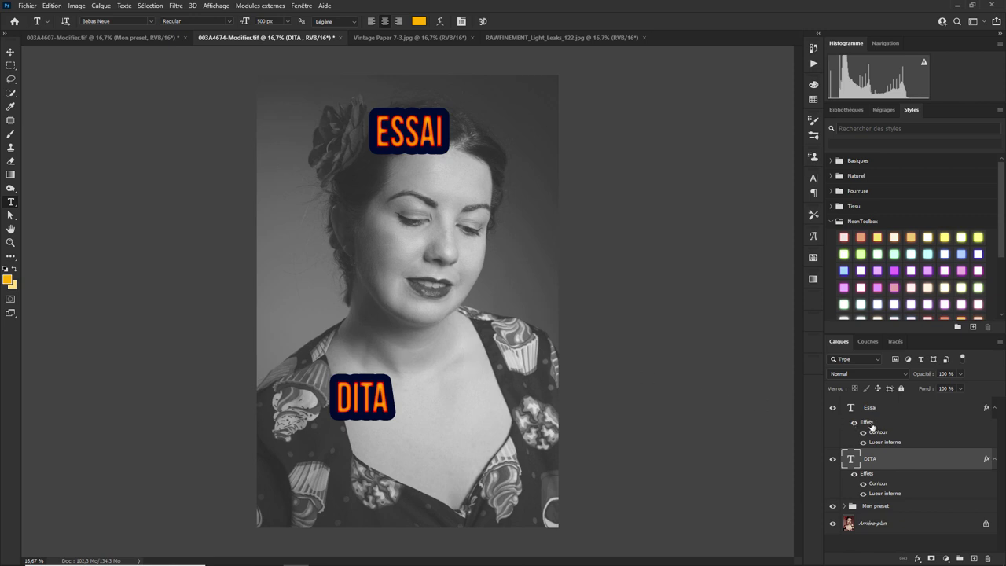
key("ctrl+z")
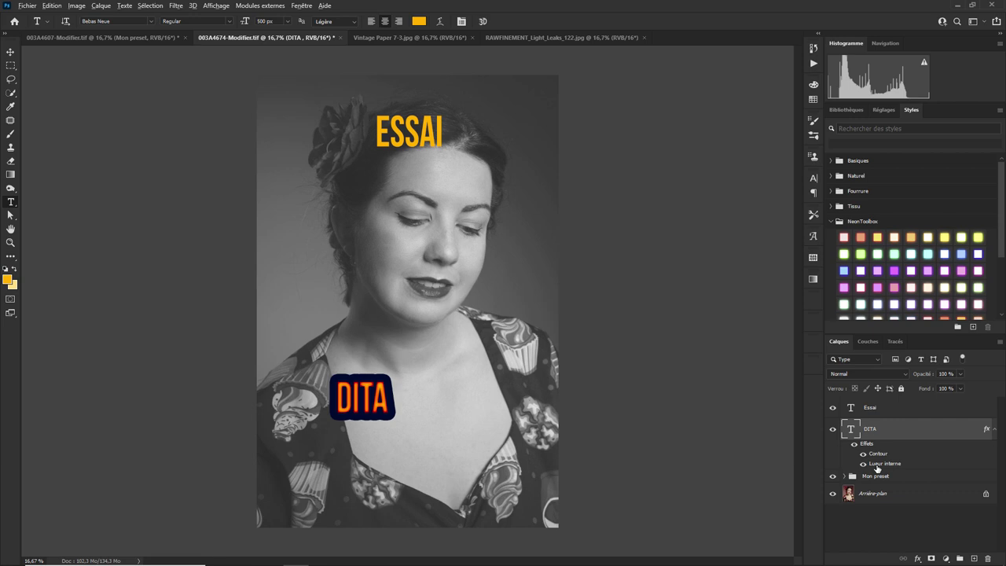
left_click_drag(877, 468, 871, 411)
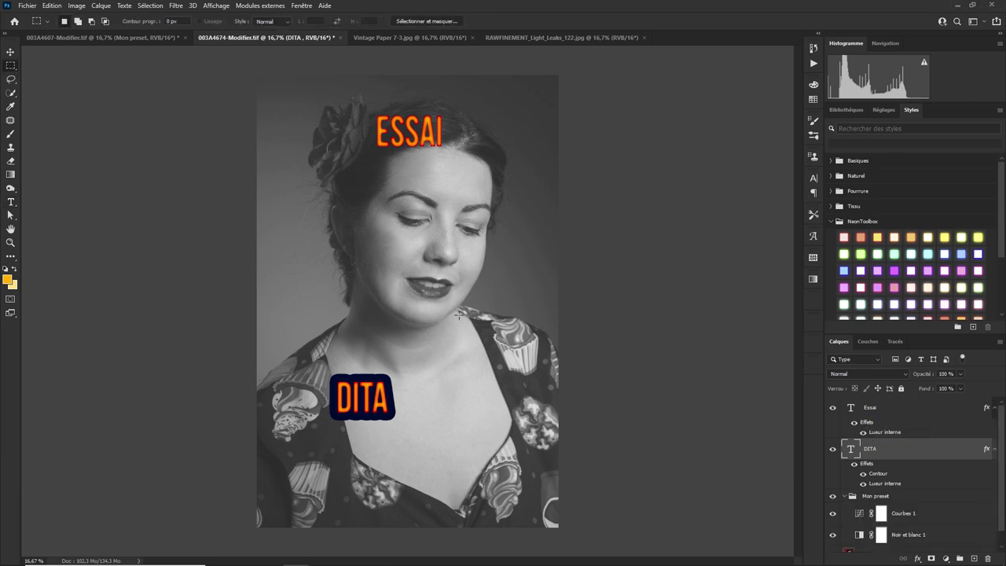
Copy a rectangle of Arrière-plan over the lower face and neck and paste it as a new layer.
left_click_drag(341, 245, 503, 355)
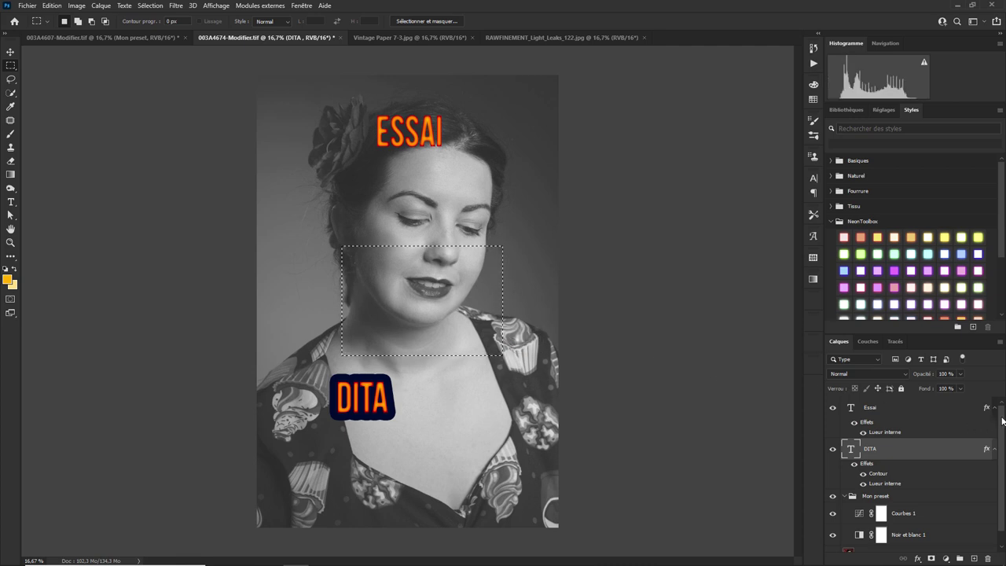
scroll(1003, 450, "down", 1)
left_click(876, 541)
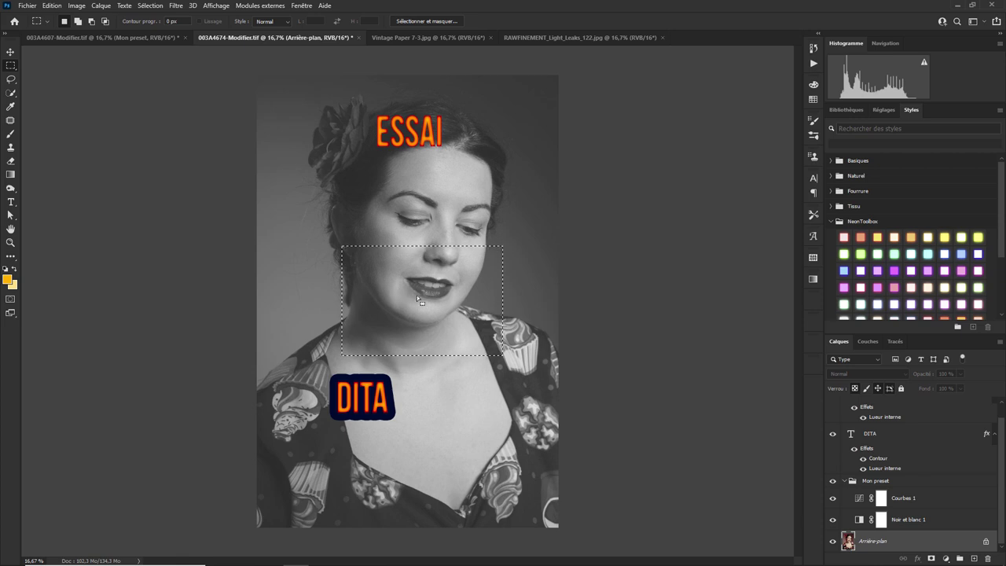
left_click(52, 5)
left_click(71, 62)
left_click(51, 6)
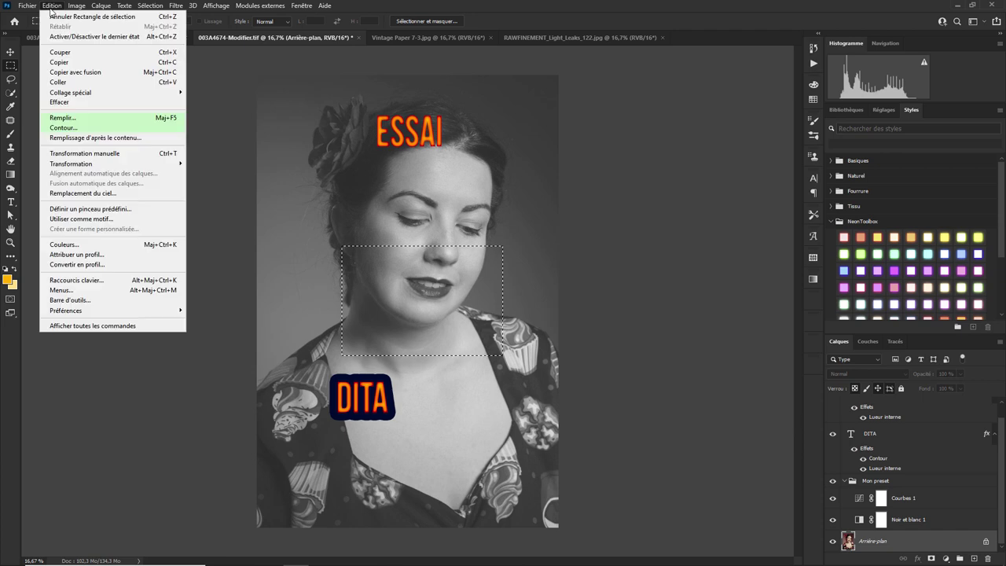
left_click(81, 82)
Test-move the pasted strip, then undo so it stays aligned with the original.
left_click(10, 51)
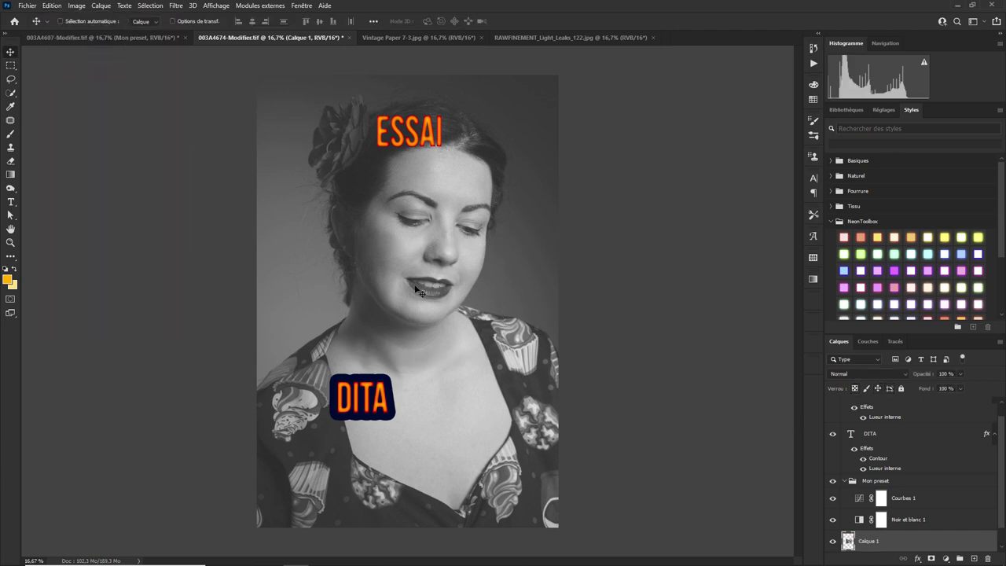
left_click_drag(420, 292, 422, 219)
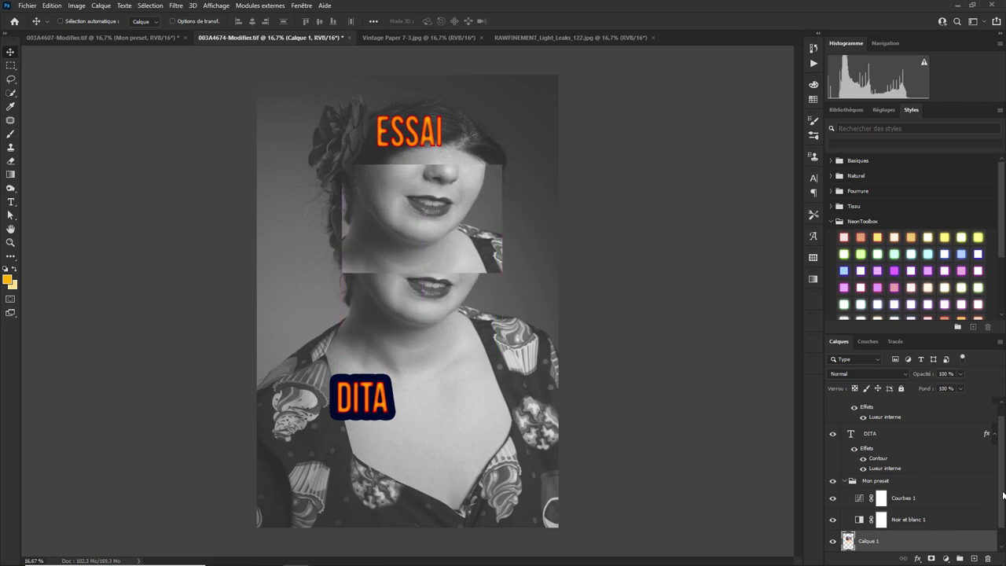
left_click_drag(1003, 495, 1004, 527)
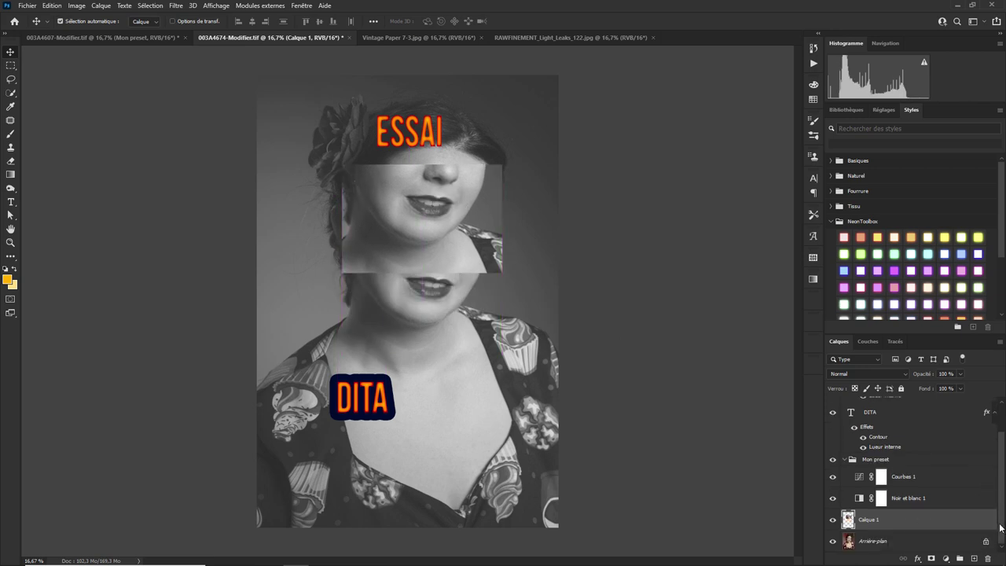
key("ctrl+z")
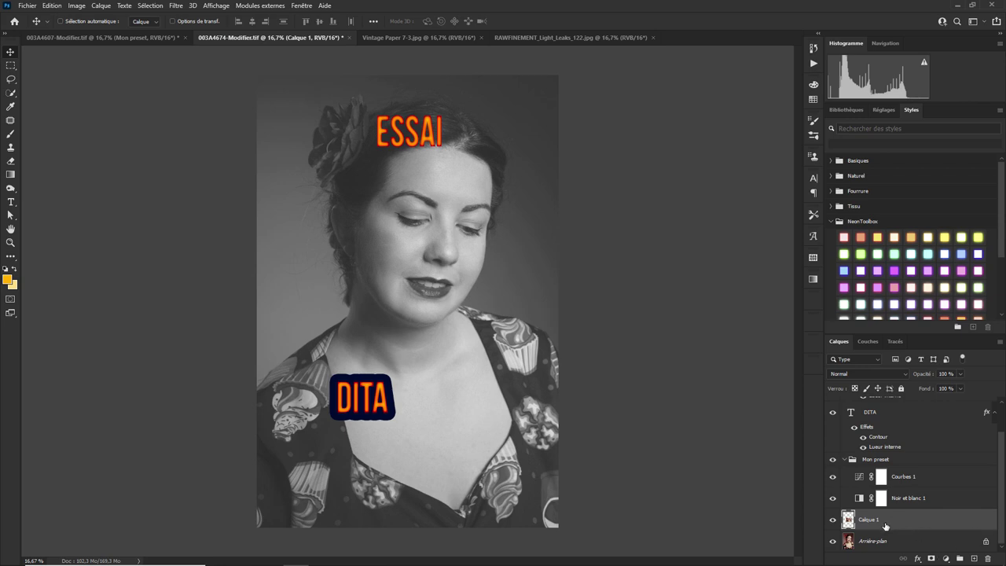
Move Calque 1 above the Mon preset group so the face strip shows in colour.
mouse_move(885, 525)
left_mouse_down()
mouse_move(877, 403)
mouse_move(871, 449)
left_mouse_up()
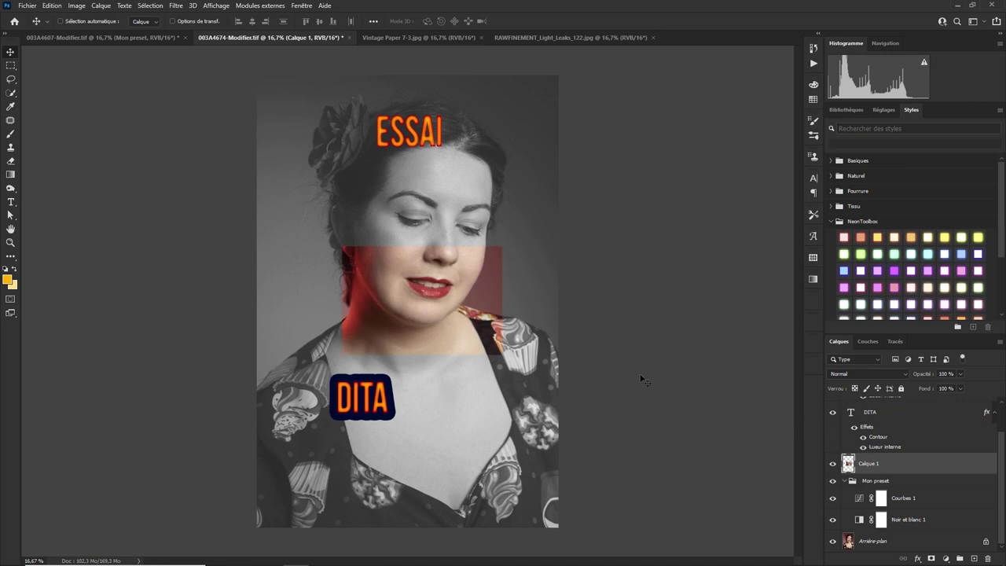